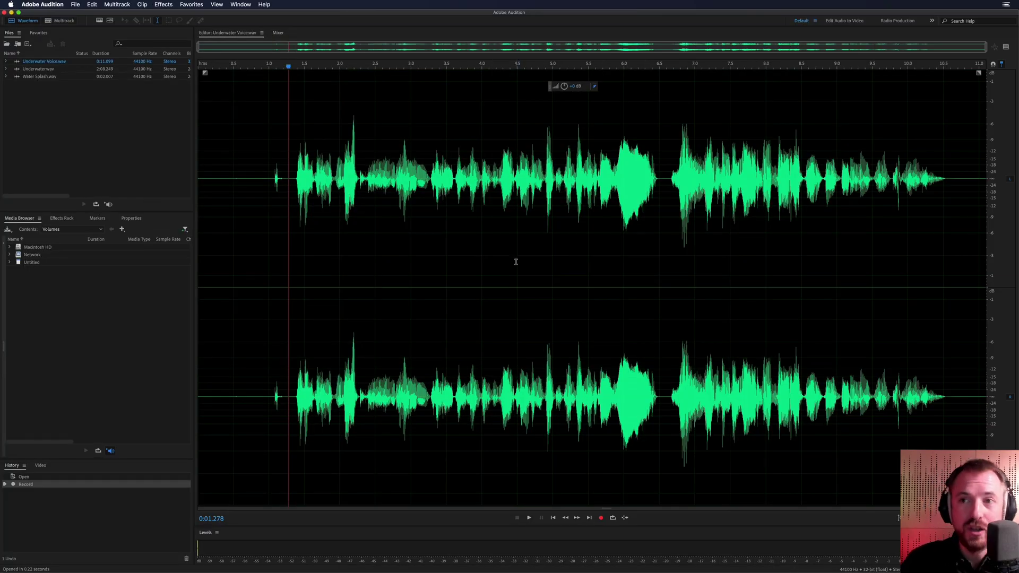
Preview the voice recording, then create a new multitrack session named Water
left_click(289, 240)
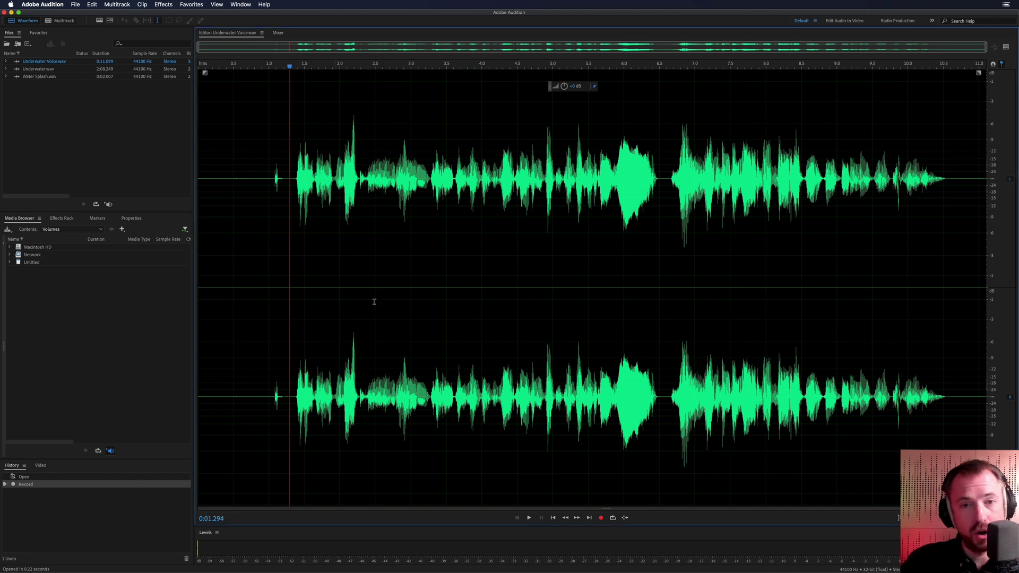
key("space")
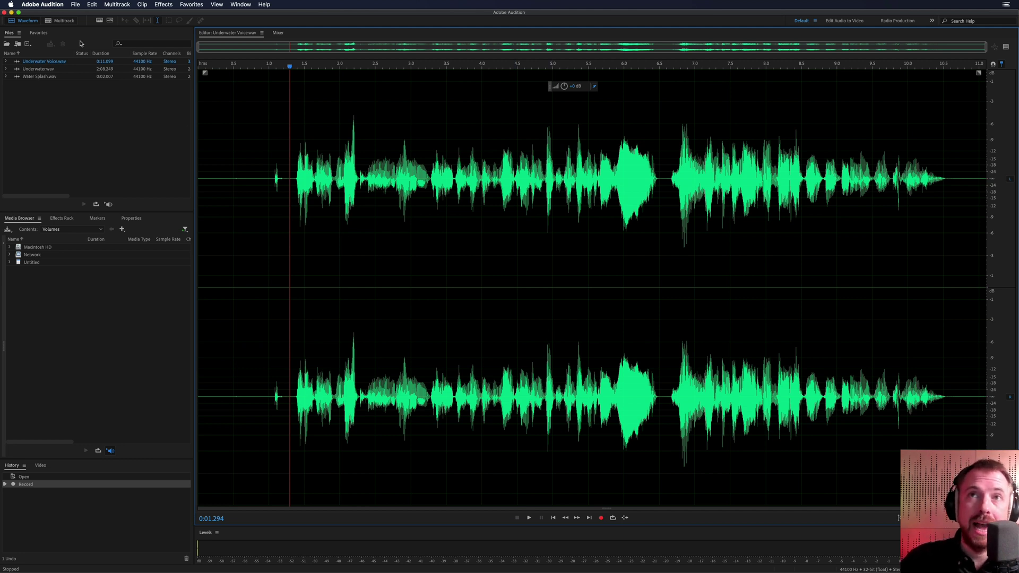
left_click(62, 21)
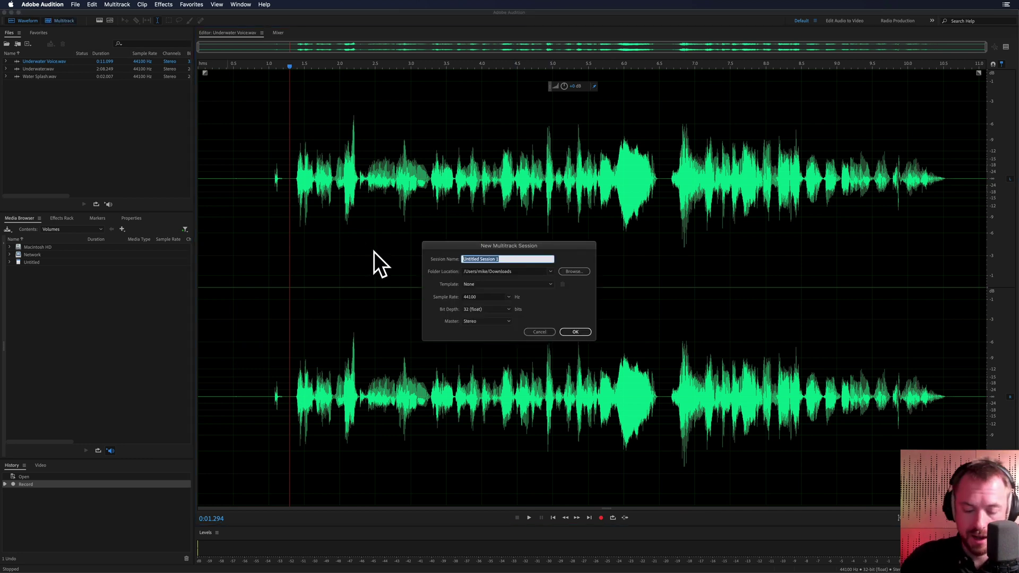
type("Water")
key("Return")
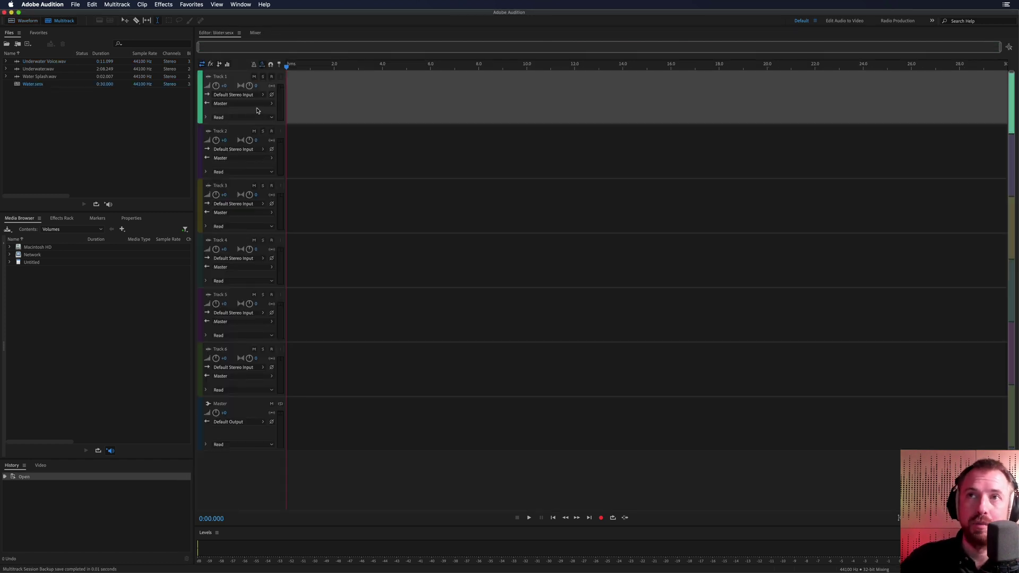
Place Underwater Voice.wav on Track 1 and Water Splash.wav on Track 2, then play the mix
left_click_drag(53, 61, 285, 114)
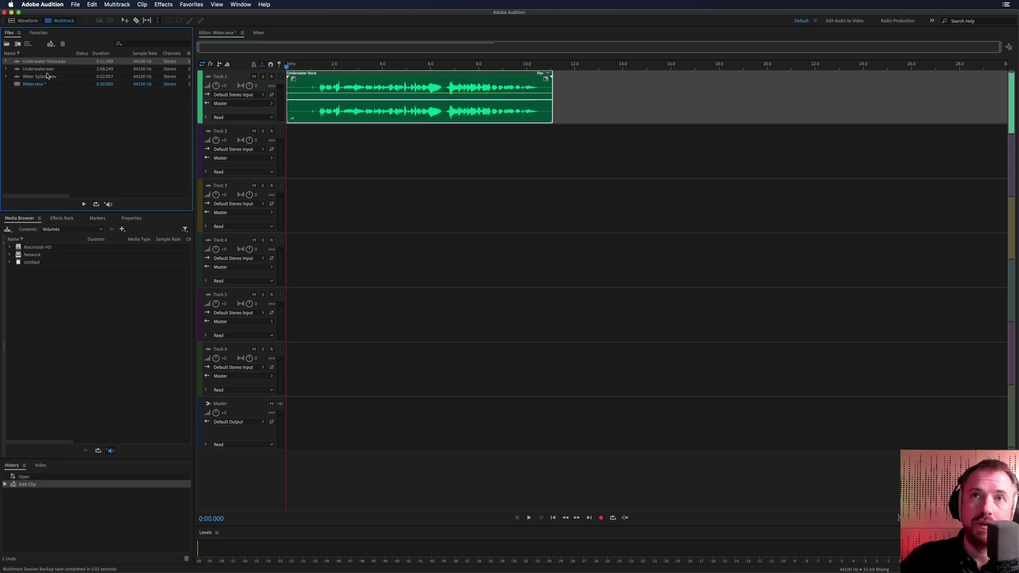
left_click_drag(44, 78, 439, 138)
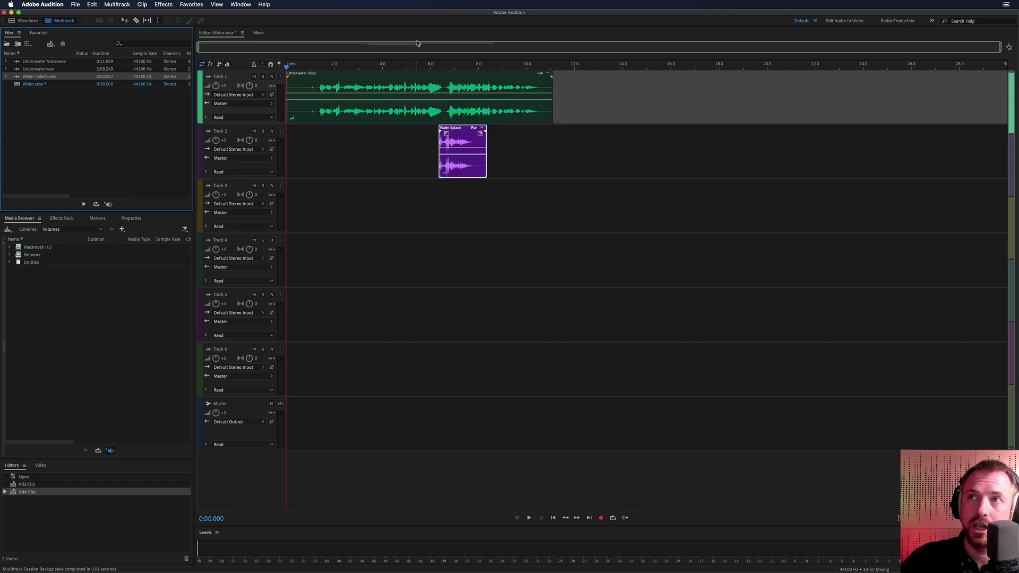
left_click(424, 67)
key("space")
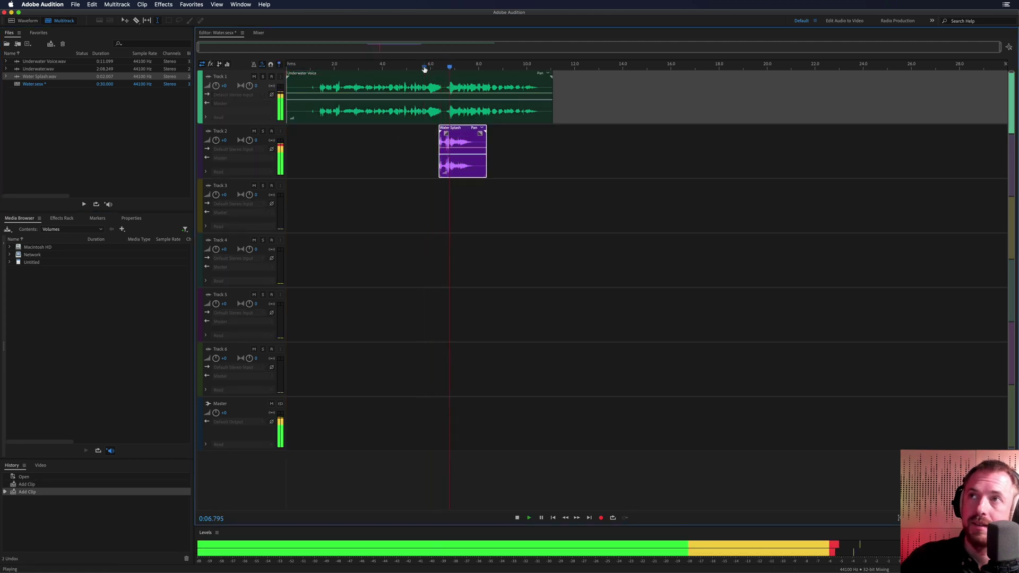
key("space")
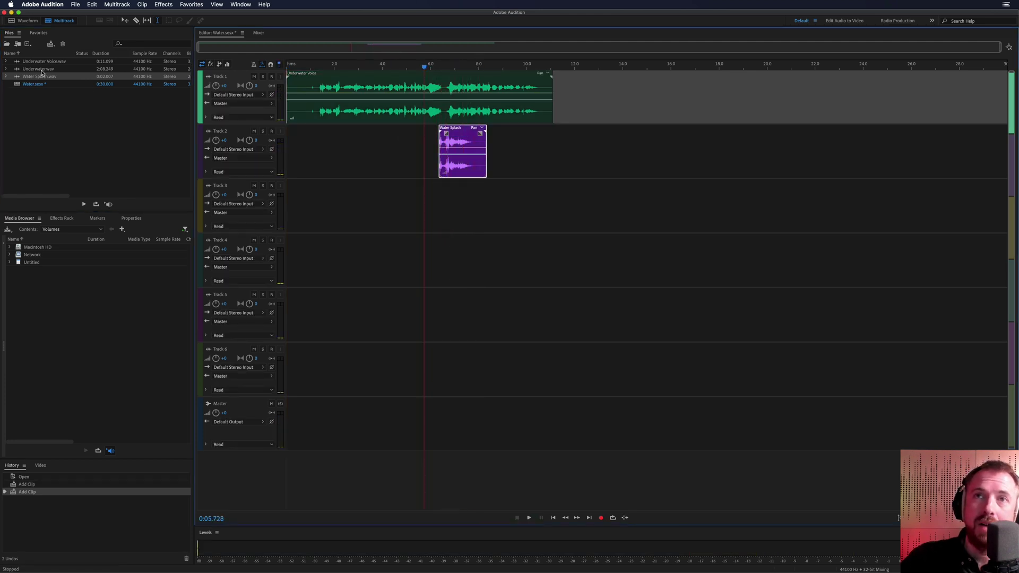
Add Underwater.wav to Track 3 and cut away the unwanted range and leftover right part
left_click_drag(42, 72, 449, 193)
left_click_drag(567, 189, 602, 189)
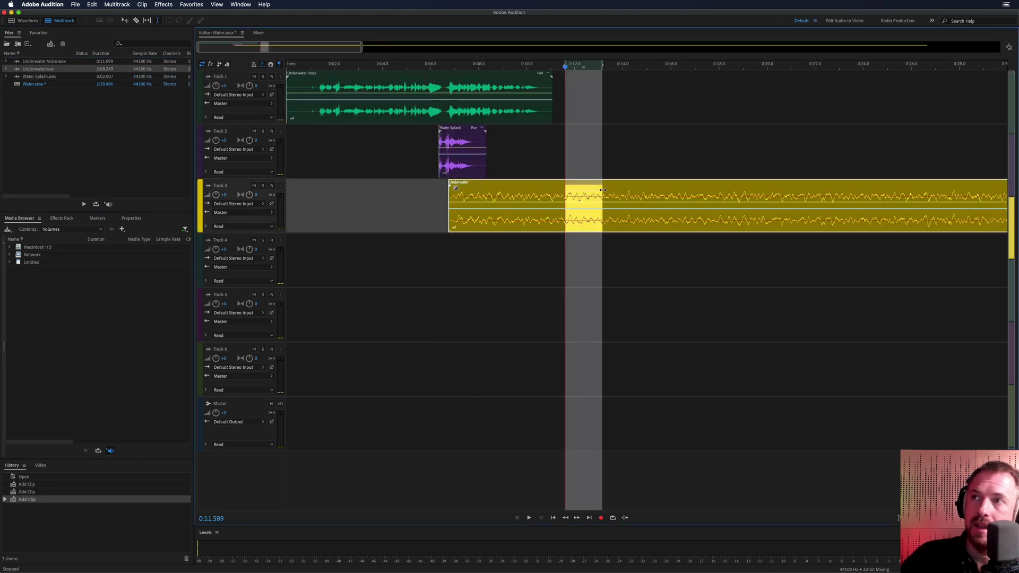
key("Delete")
left_click(628, 260)
left_click(689, 201)
key("Delete")
Trim the Track 3 clip's start and shift it earlier to line up with the splash near 6.4 s
left_click(438, 193)
key("space")
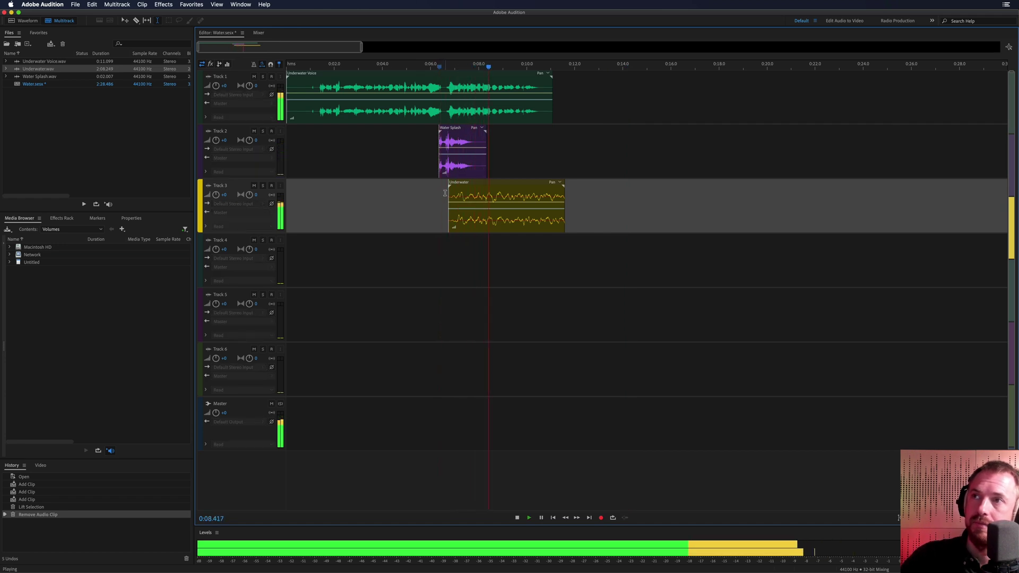
left_click(447, 196)
left_click_drag(446, 196, 448, 196)
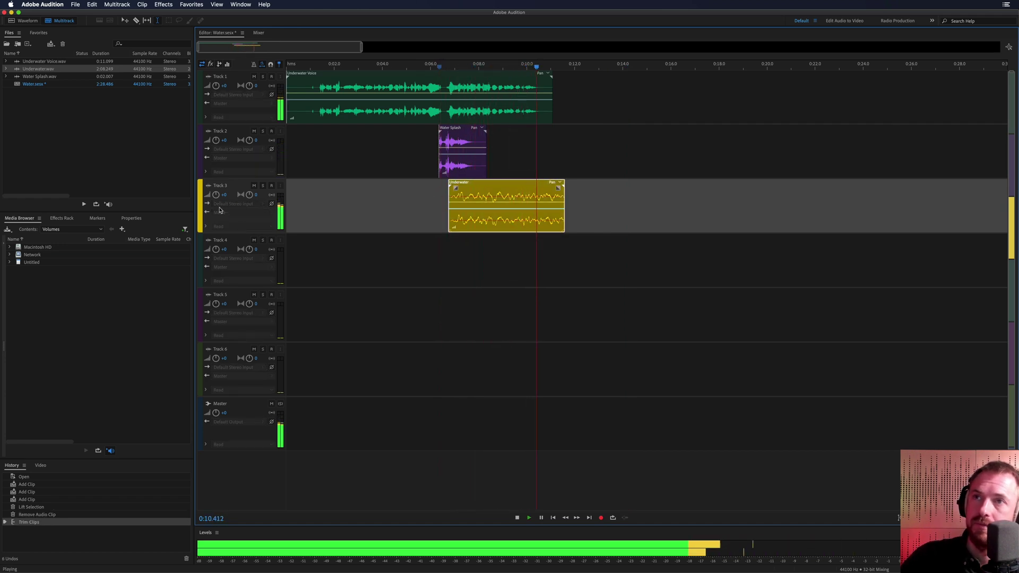
key("space")
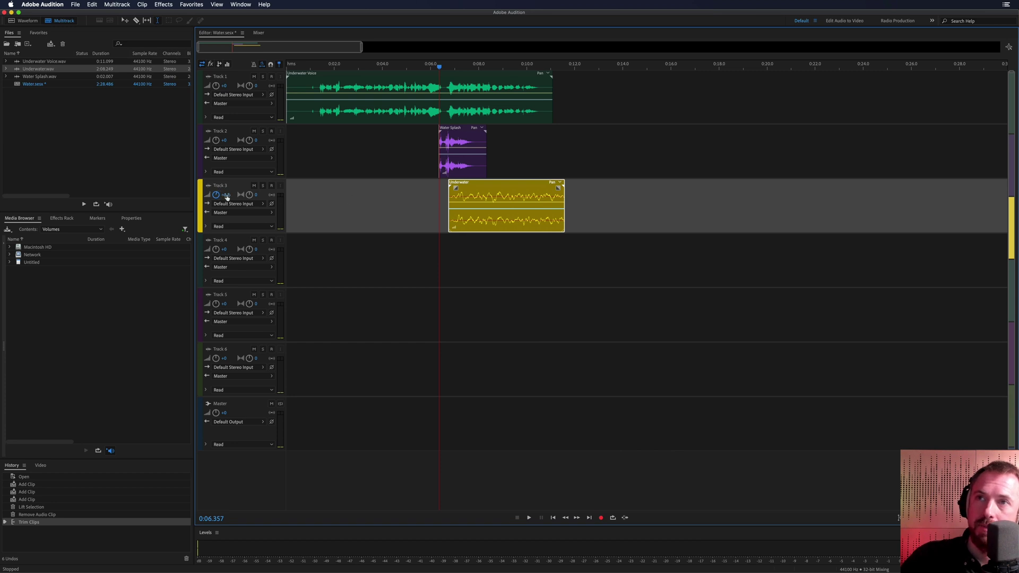
key("space")
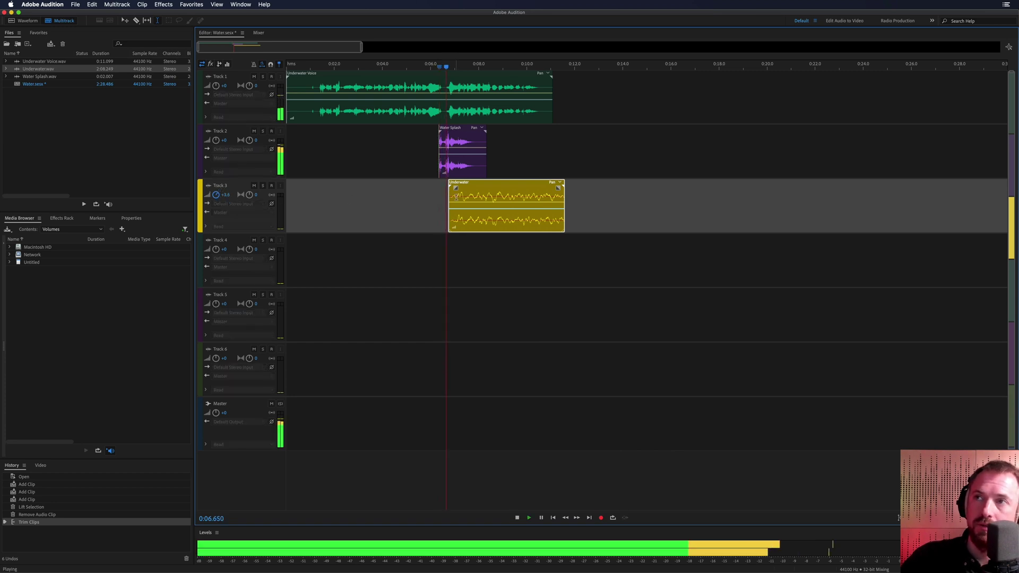
left_click_drag(459, 197, 451, 197)
key("space")
key("space")
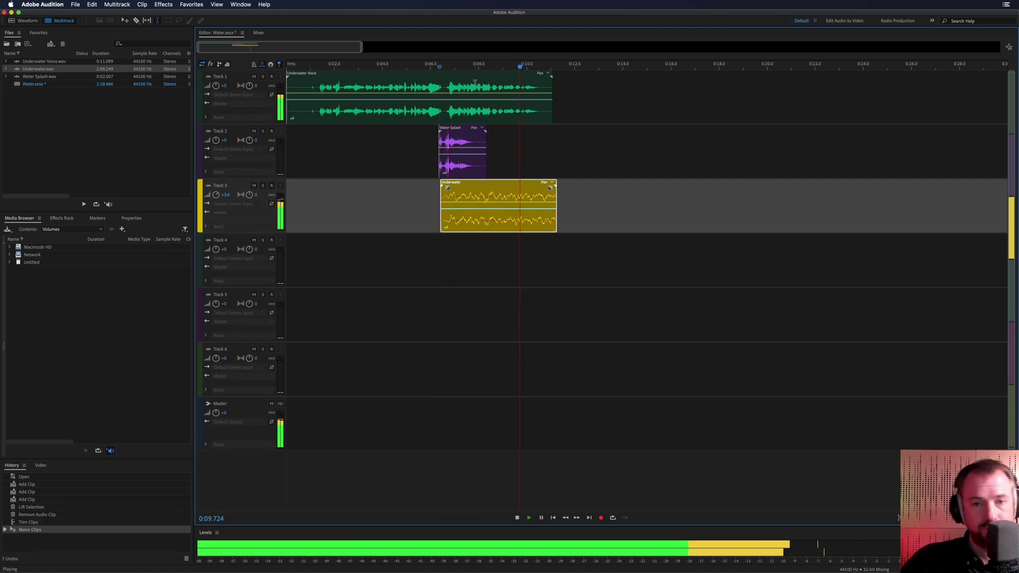
key("space")
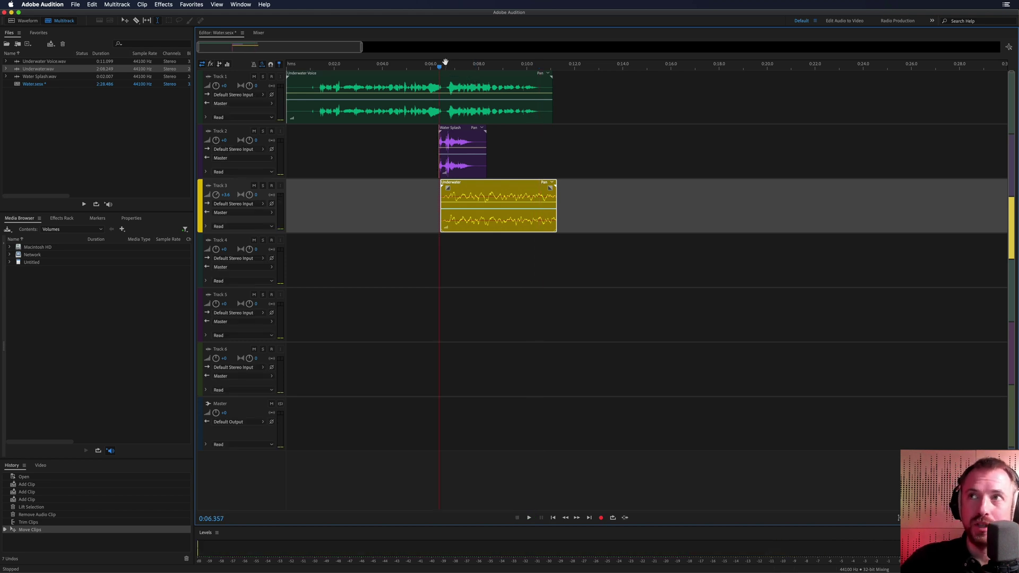
Split the Track 1 voice clip at about 6.5 seconds
scroll(445, 62, "up", 5)
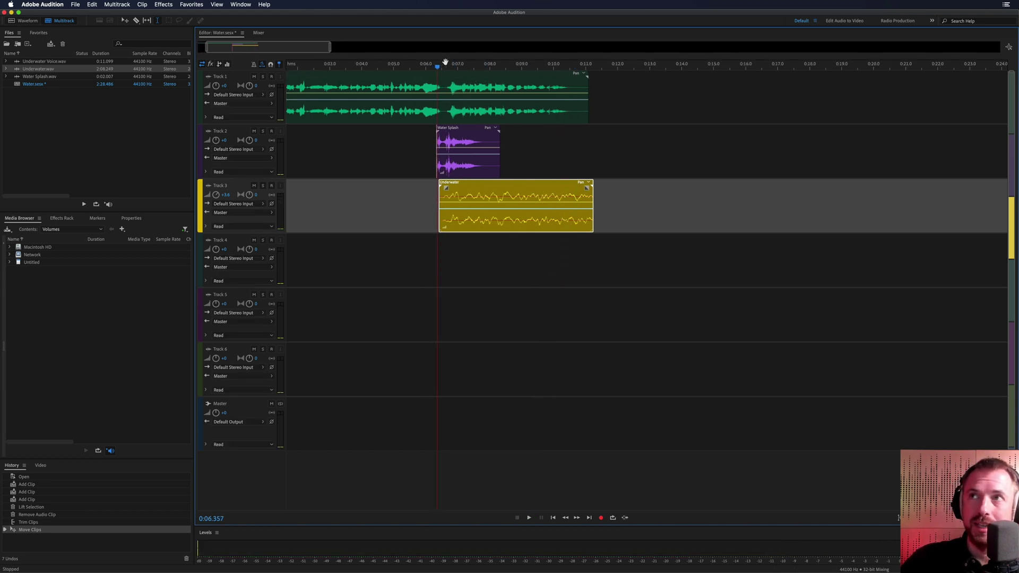
left_click(496, 109)
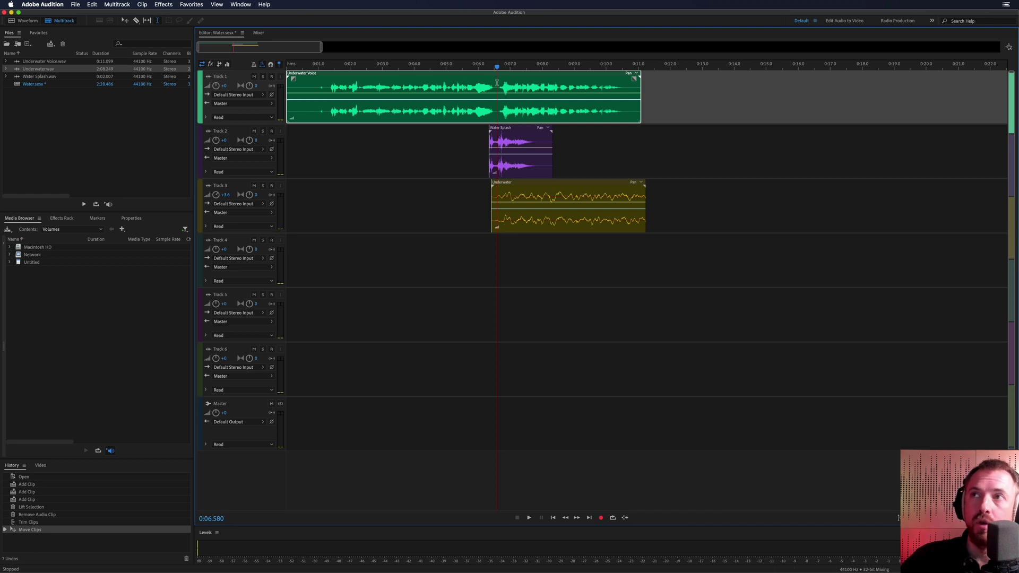
key("Delete")
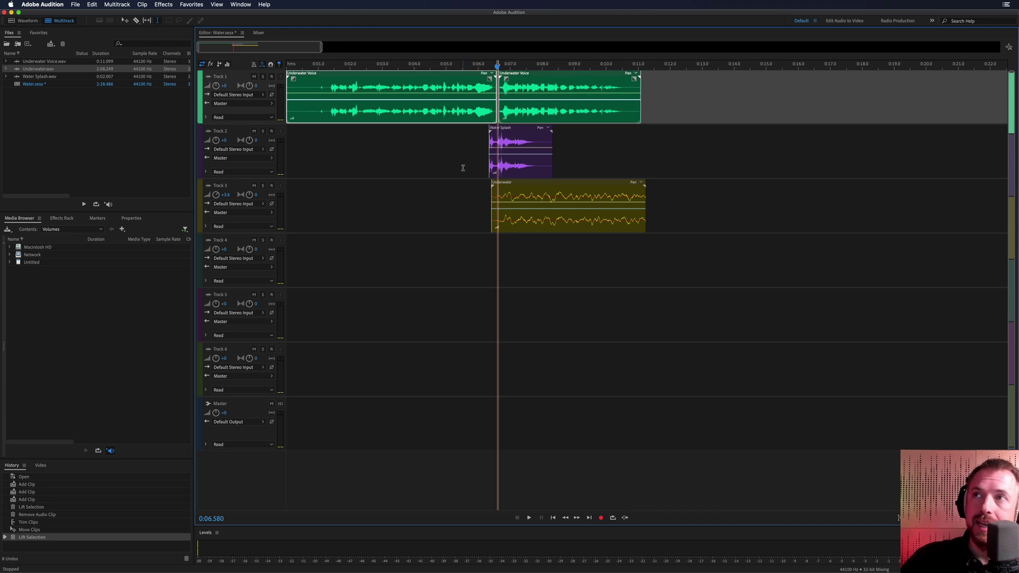
left_click(463, 167)
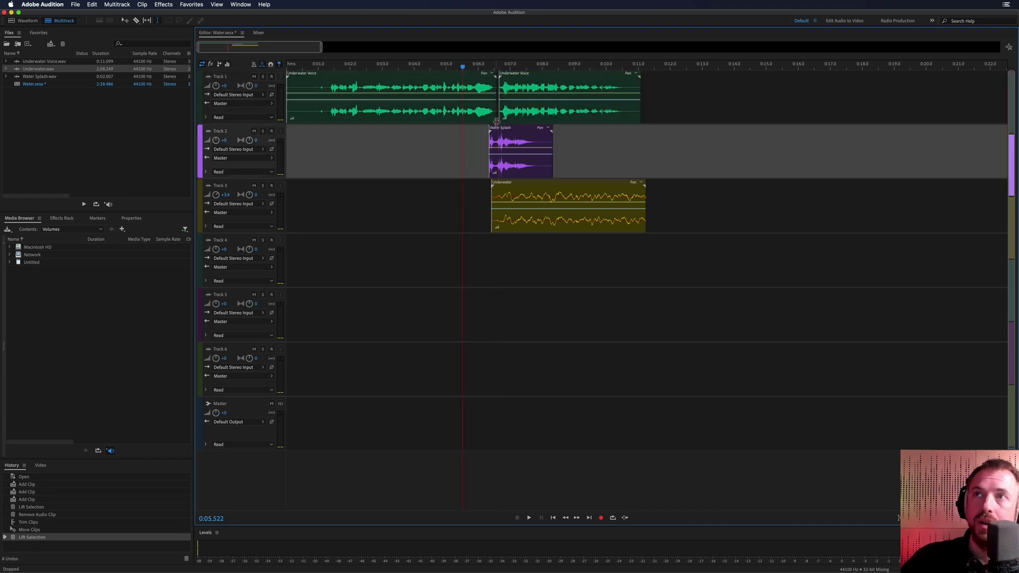
Razor-cut the voice near 11 s, delete the end piece, and move the second part to Track 4
left_click(137, 22)
left_click(628, 104)
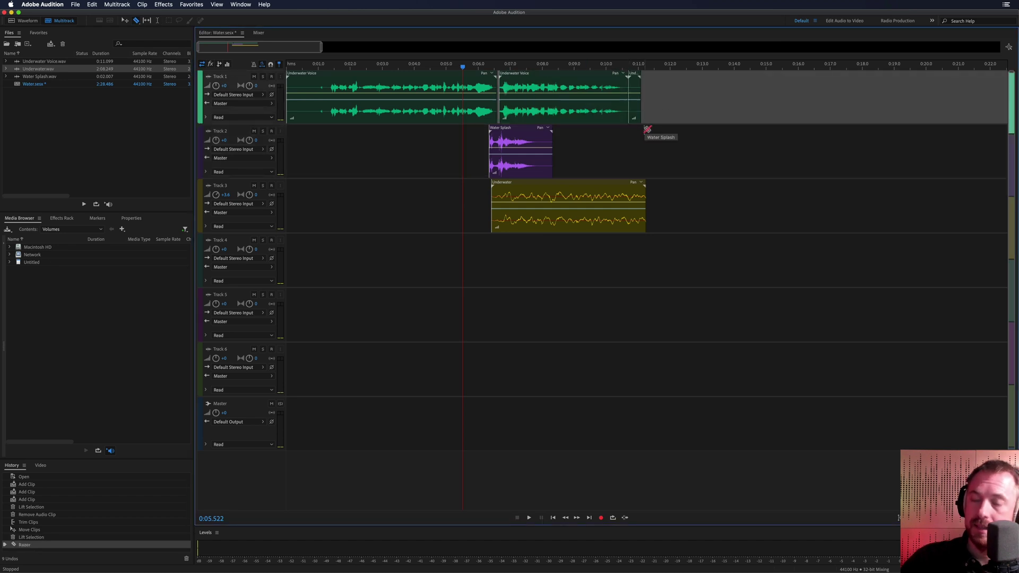
key("v")
left_click(636, 115)
key("Delete")
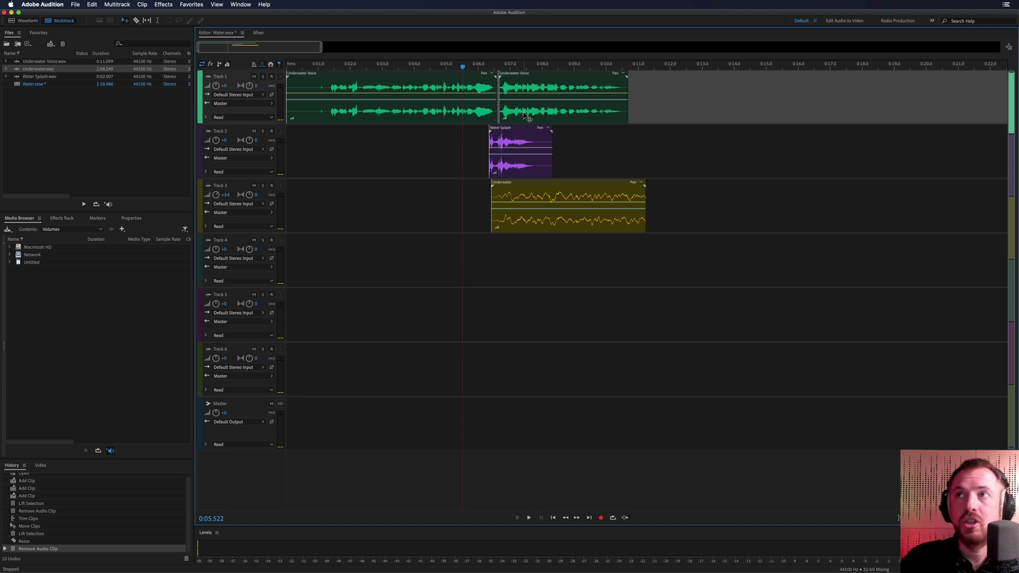
left_click_drag(522, 77, 522, 260)
Add a Parametric Equalizer to the first effects slot of Track 4
left_click(489, 250)
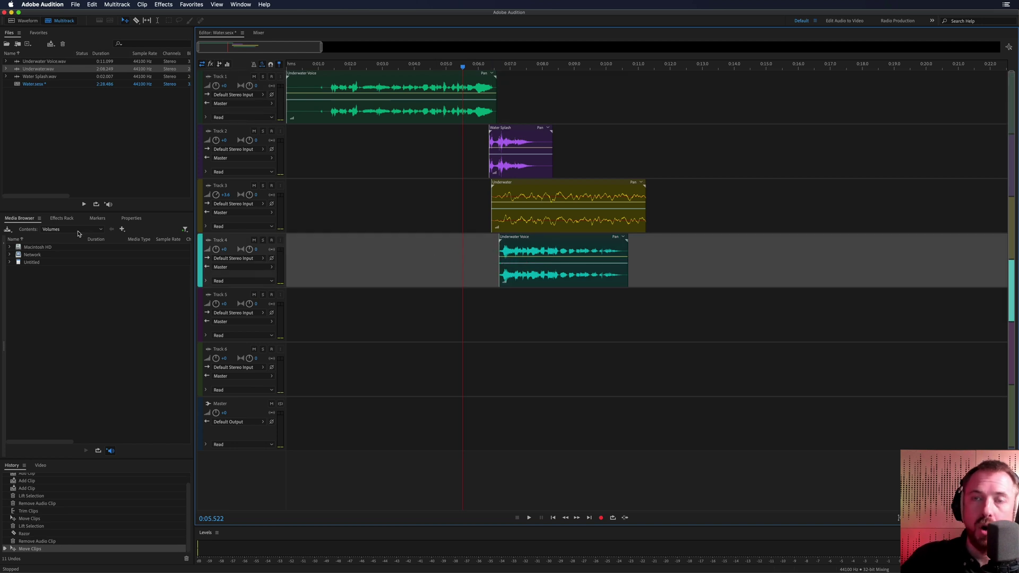
left_click(60, 218)
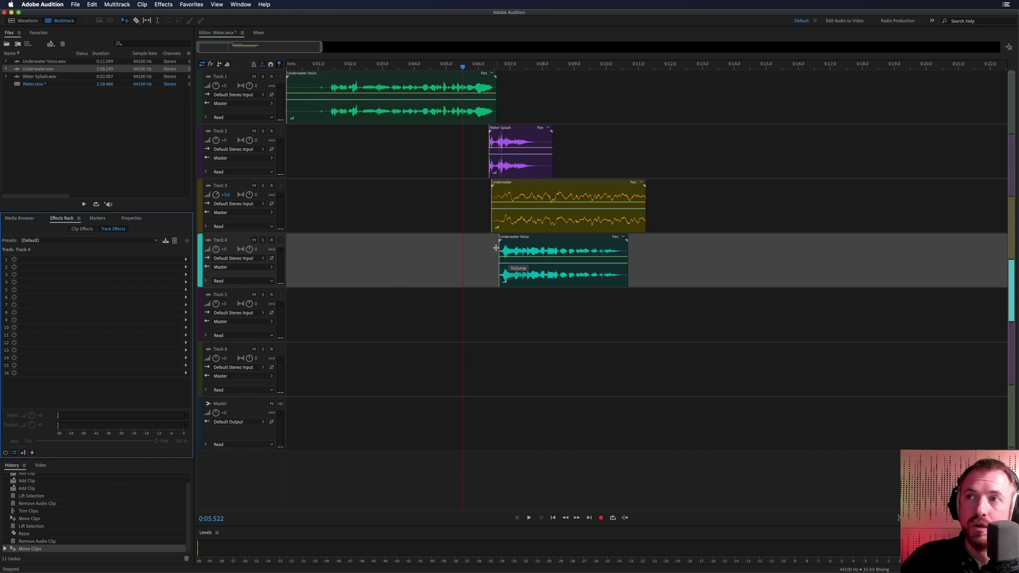
left_click(186, 260)
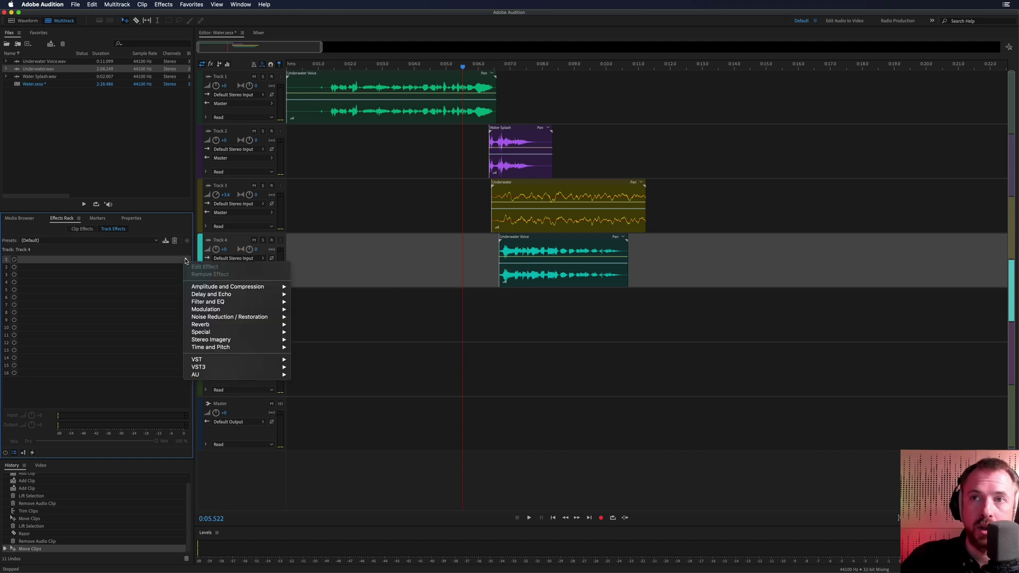
mouse_move(219, 303)
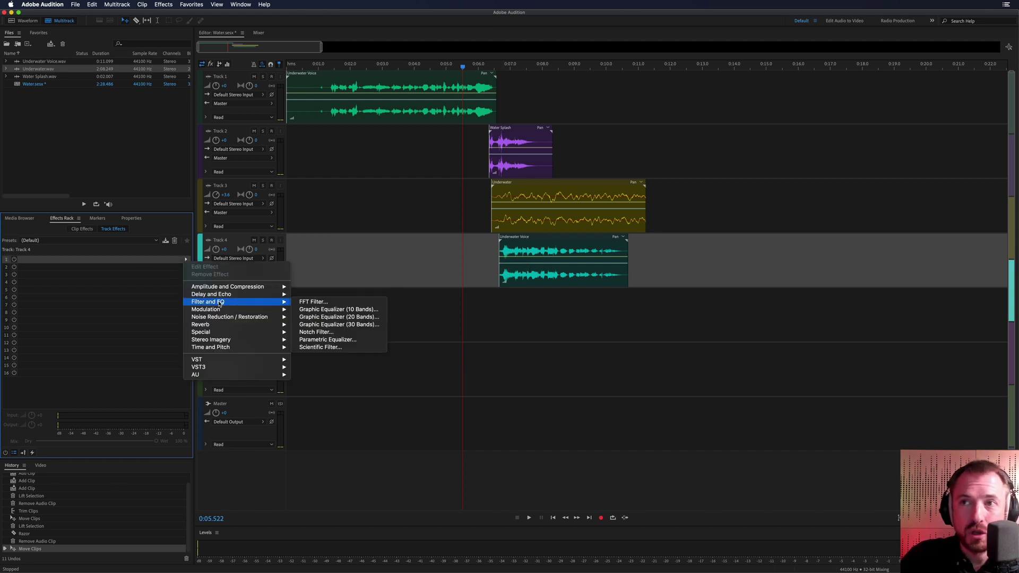
left_click(328, 340)
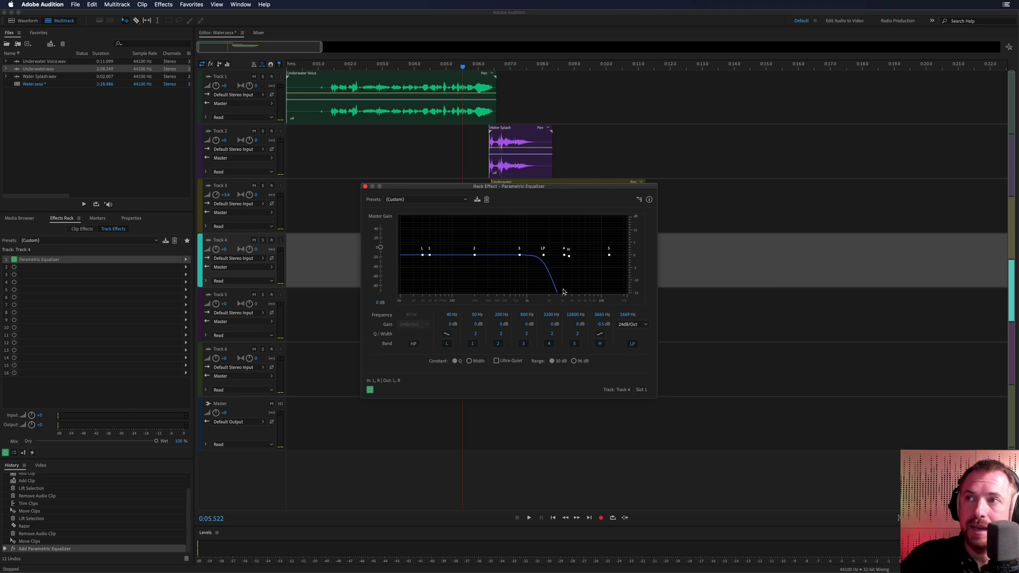
Pull the equalizer's low-pass cutoff down to about 2188 Hz, previewing the muffled voice
left_click_drag(542, 258, 610, 255)
left_click_drag(573, 190, 842, 232)
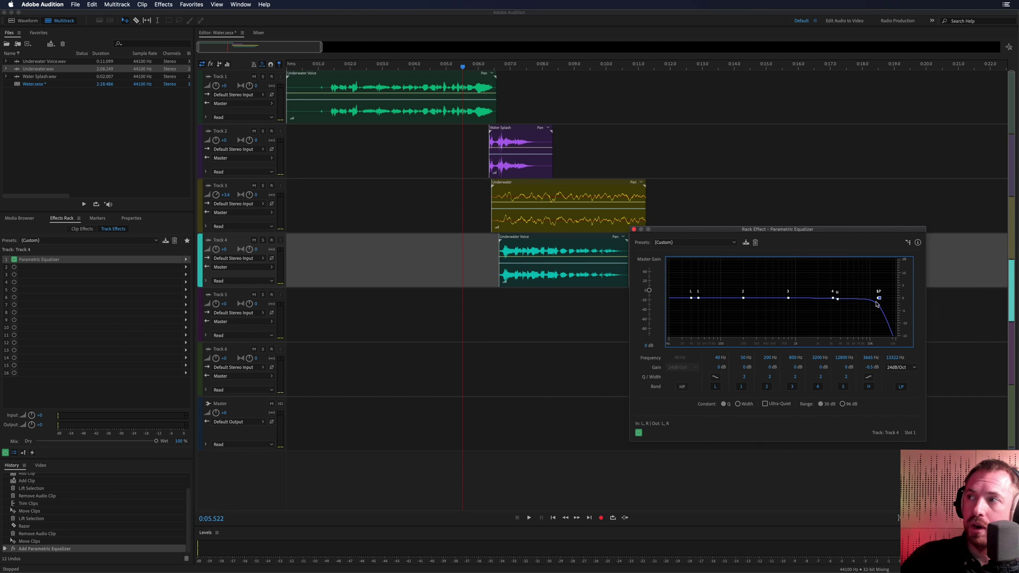
left_click_drag(878, 298, 812, 298)
key("space")
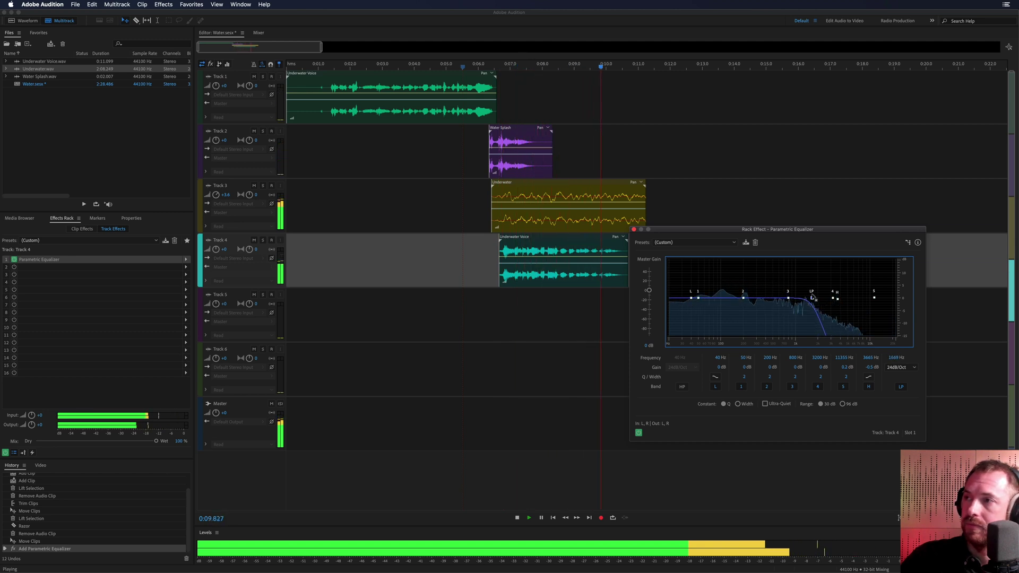
key("space")
key("space")
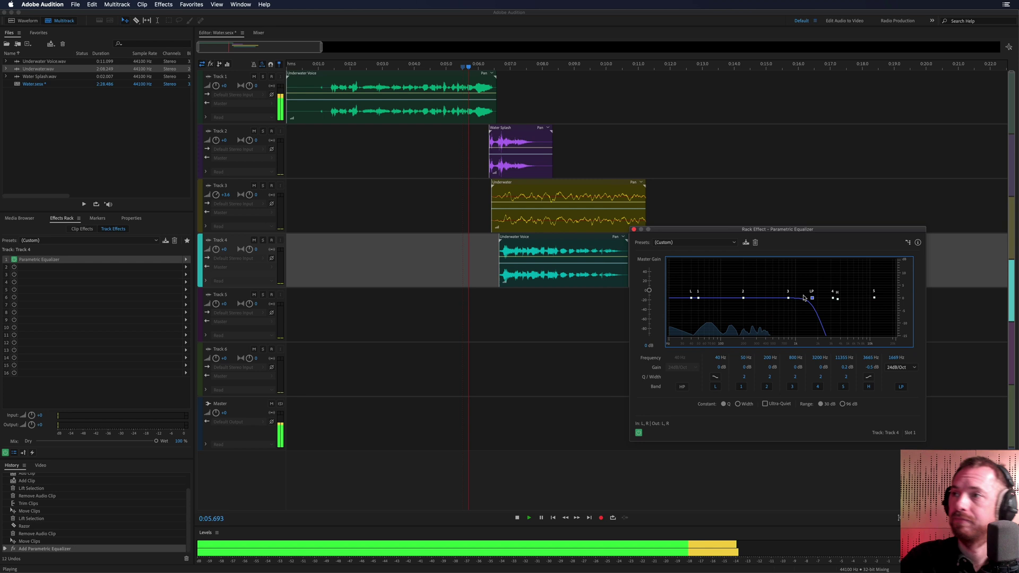
left_click_drag(812, 298, 820, 298)
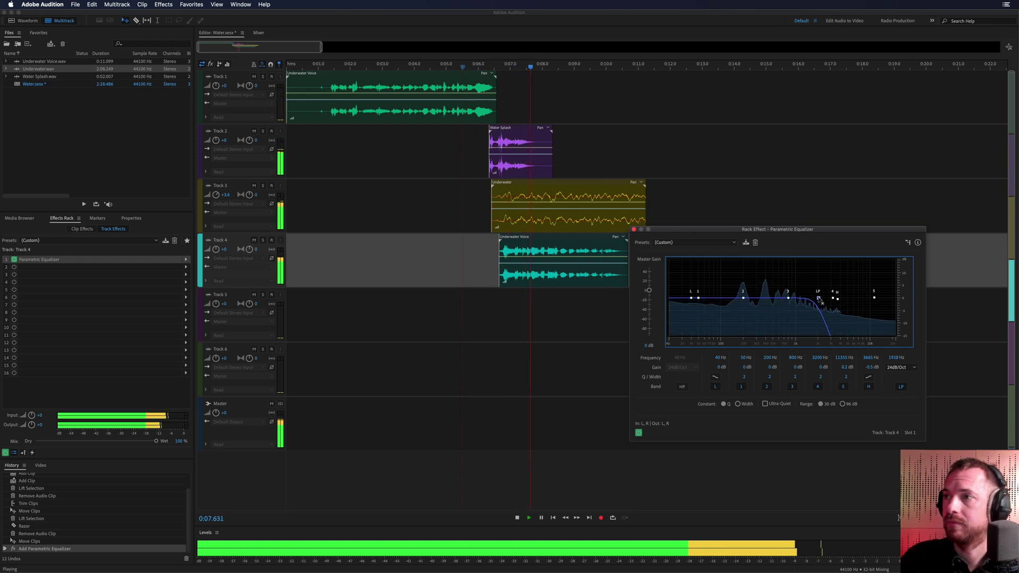
key("space")
Move the Track 4 voice clip slightly later on the timeline and play back the result
mouse_move(539, 276)
left_mouse_down()
mouse_move(552, 273)
mouse_move(542, 275)
left_mouse_up()
left_click(522, 249)
left_click_drag(522, 241, 531, 239)
key("space")
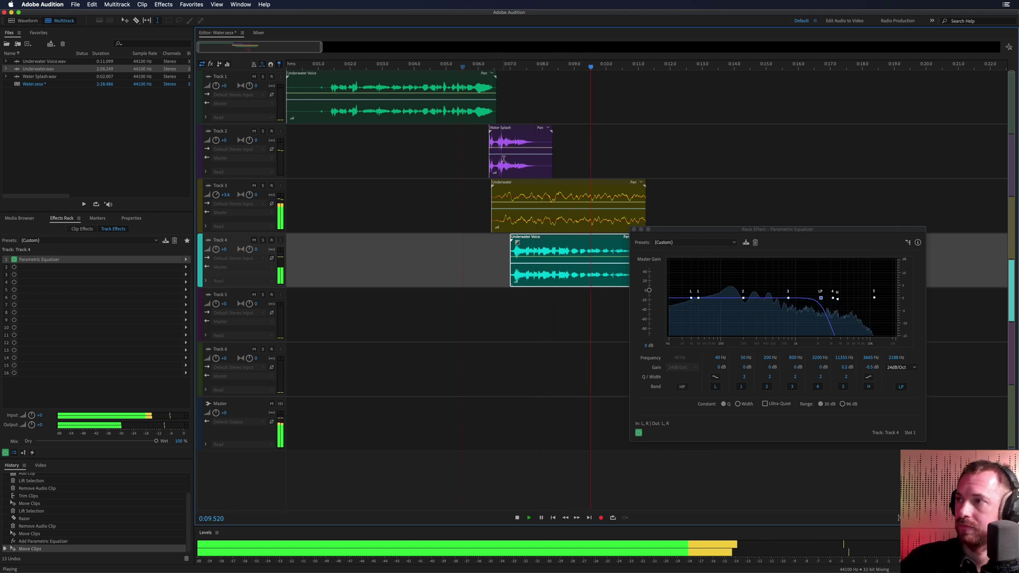
key("space")
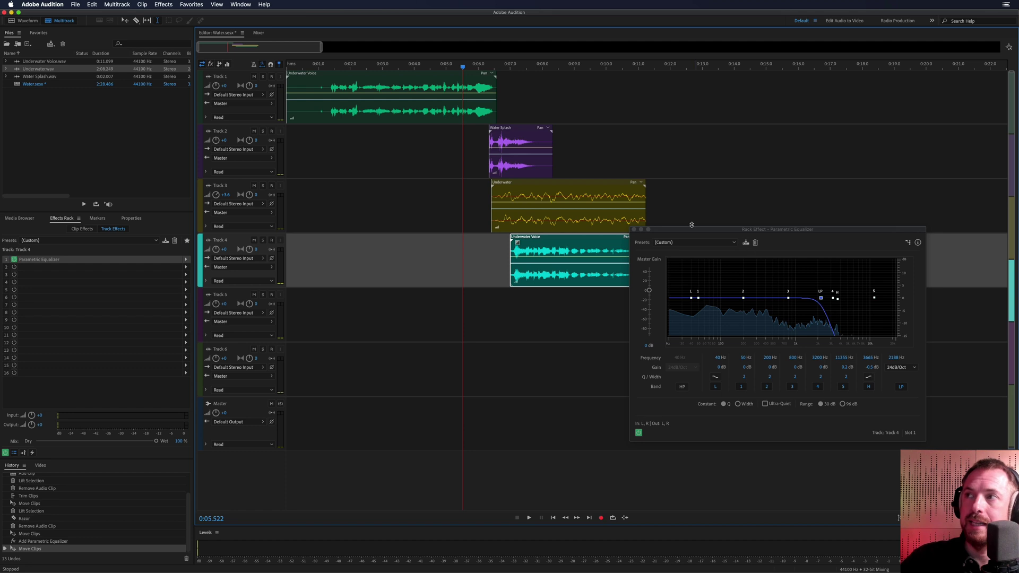
Close the EQ window and insert Modulation > Flanger into Track 4's second rack slot
left_click(634, 230)
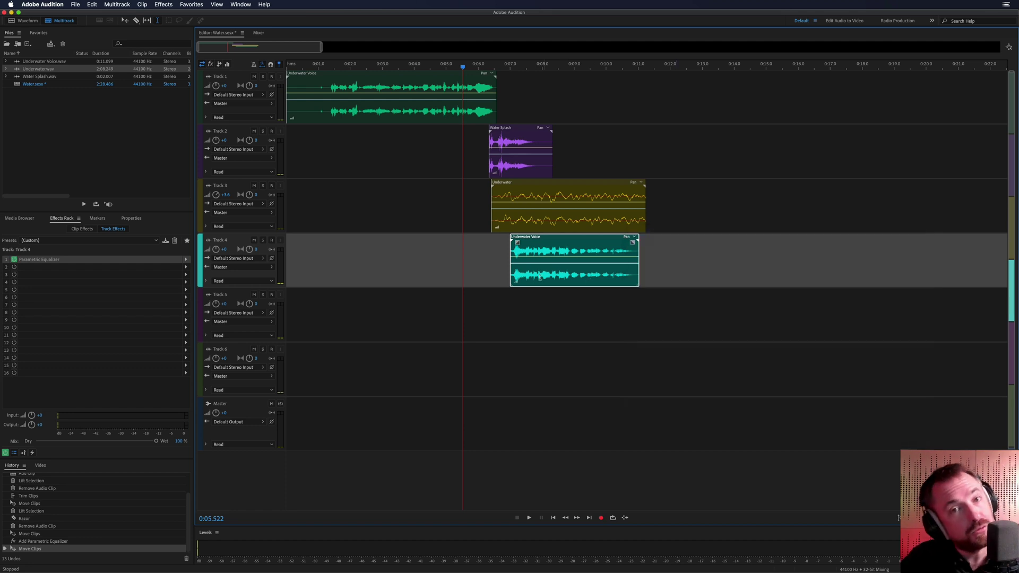
left_click(186, 267)
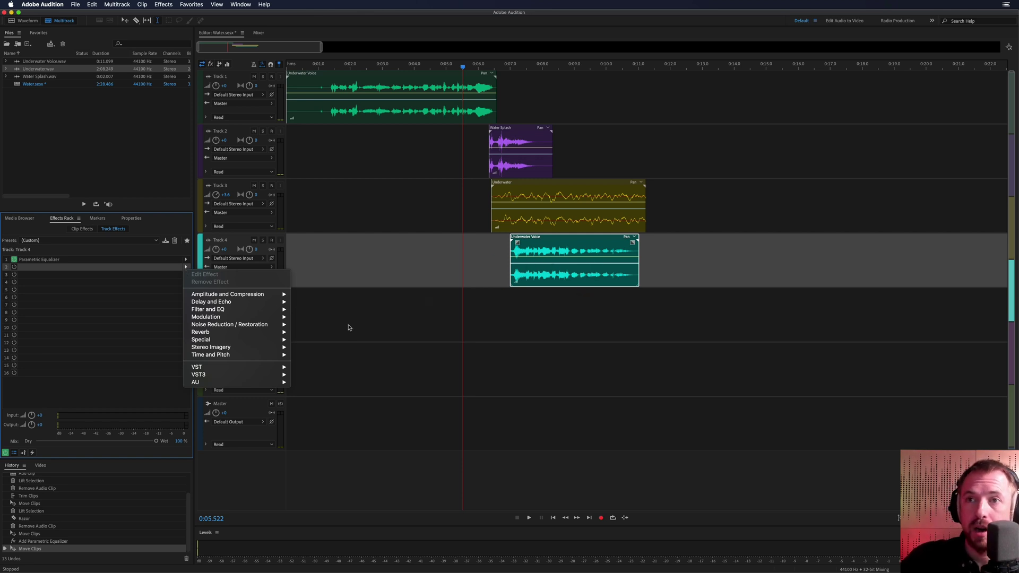
mouse_move(275, 338)
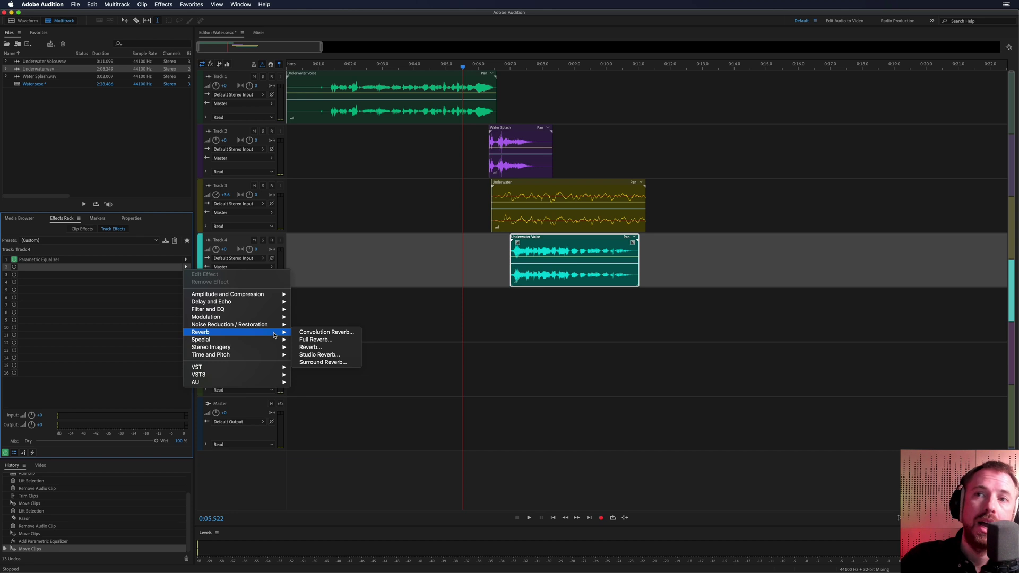
mouse_move(277, 317)
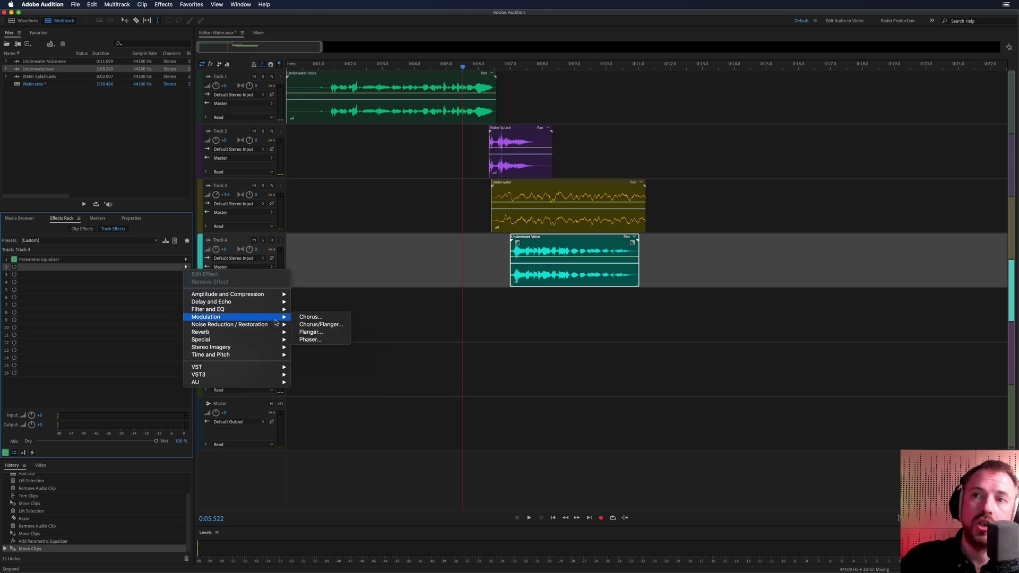
left_click(311, 332)
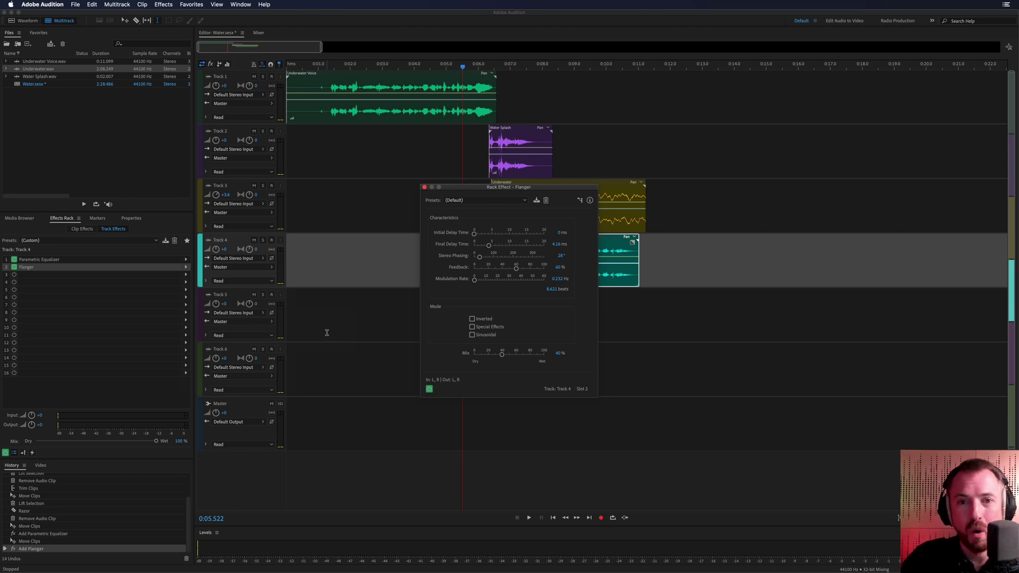
Apply the Vocal Flange preset to the Flanger and audition it
left_click_drag(463, 192, 358, 241)
left_click(381, 249)
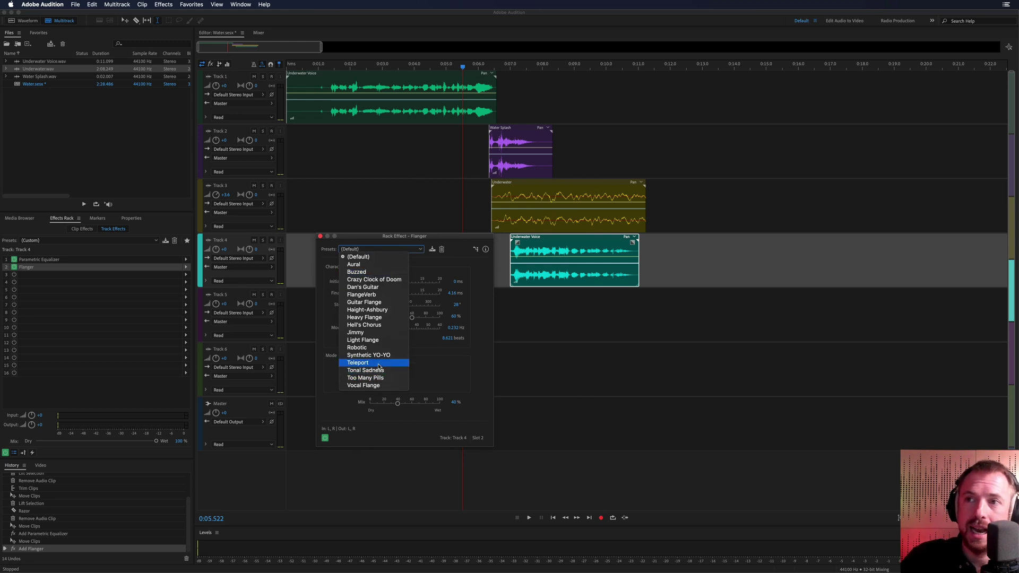
left_click(362, 385)
key("space")
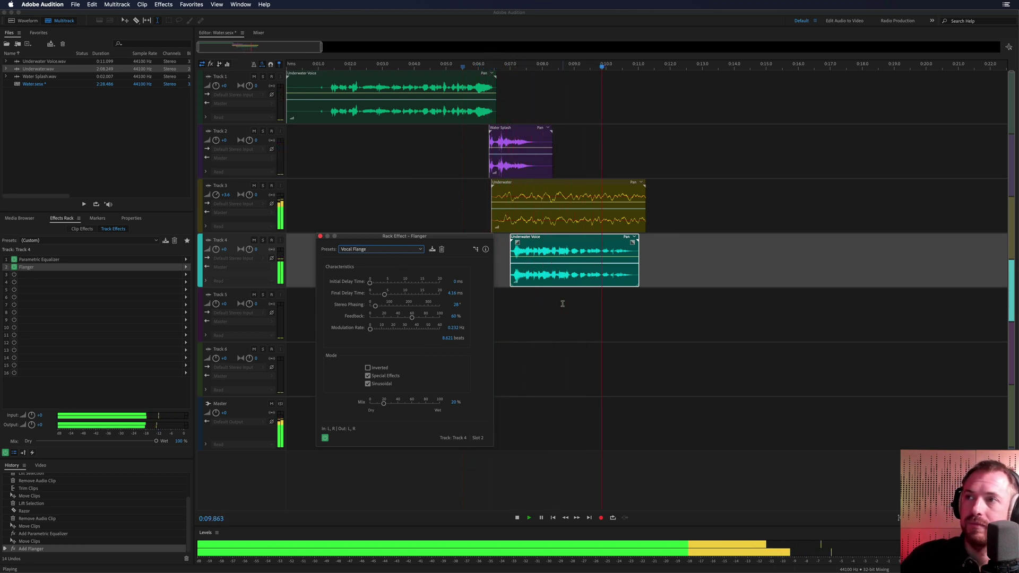
key("space")
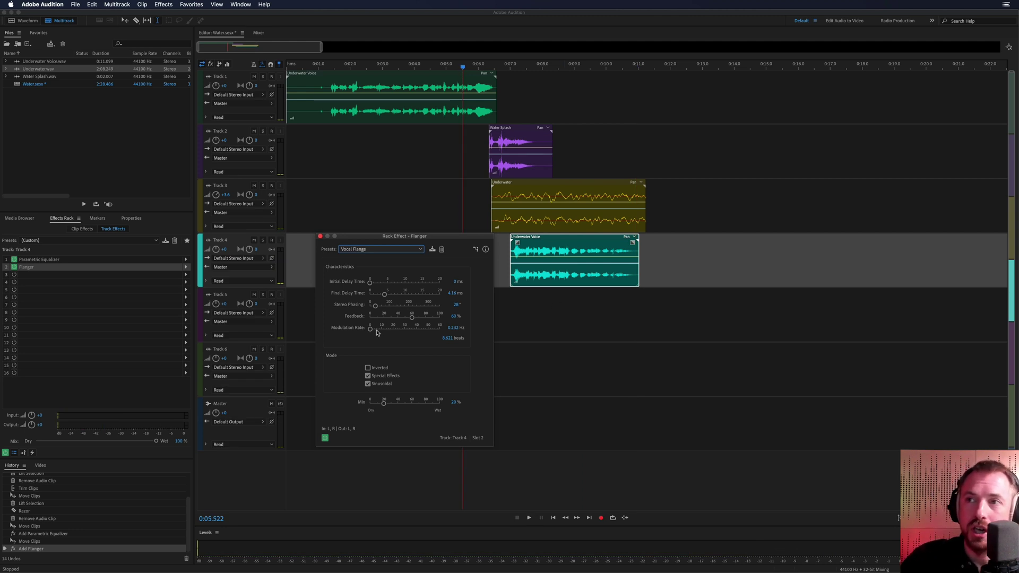
Raise the Flanger's modulation rate to about 22.6 Hz, previewing from 0:05.883
left_click(474, 66)
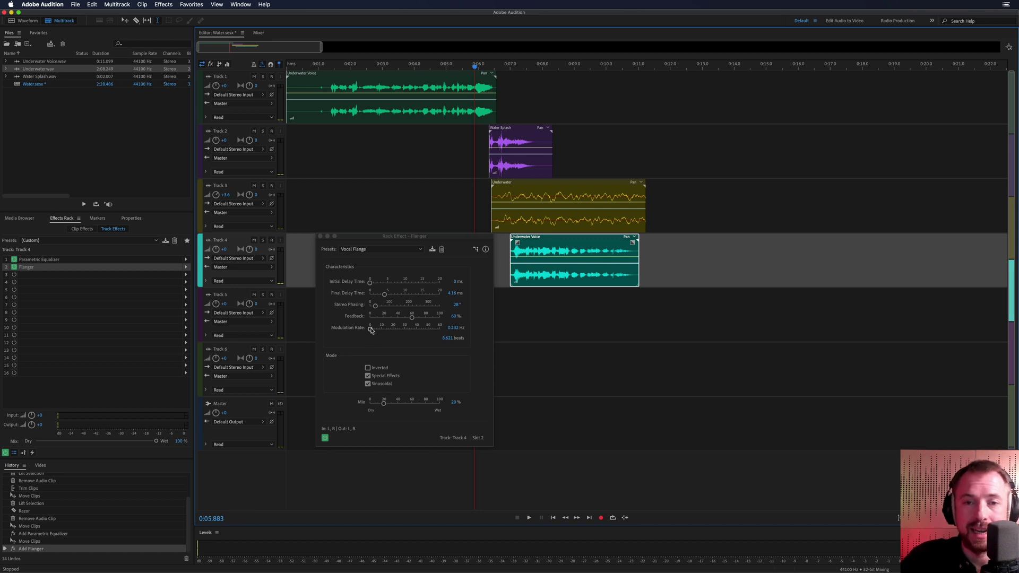
key("space")
left_click_drag(371, 330, 399, 330)
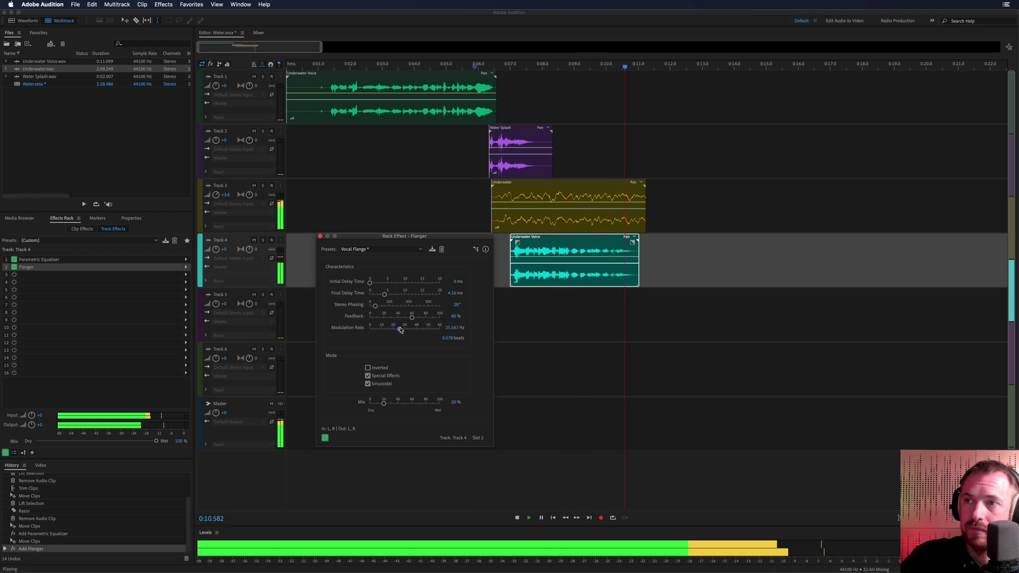
key("space")
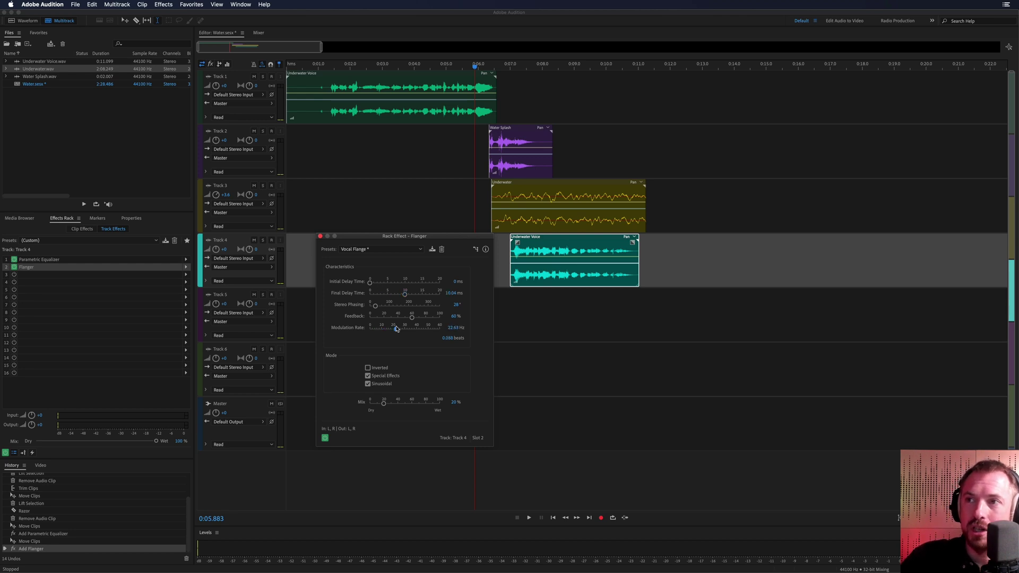
key("space")
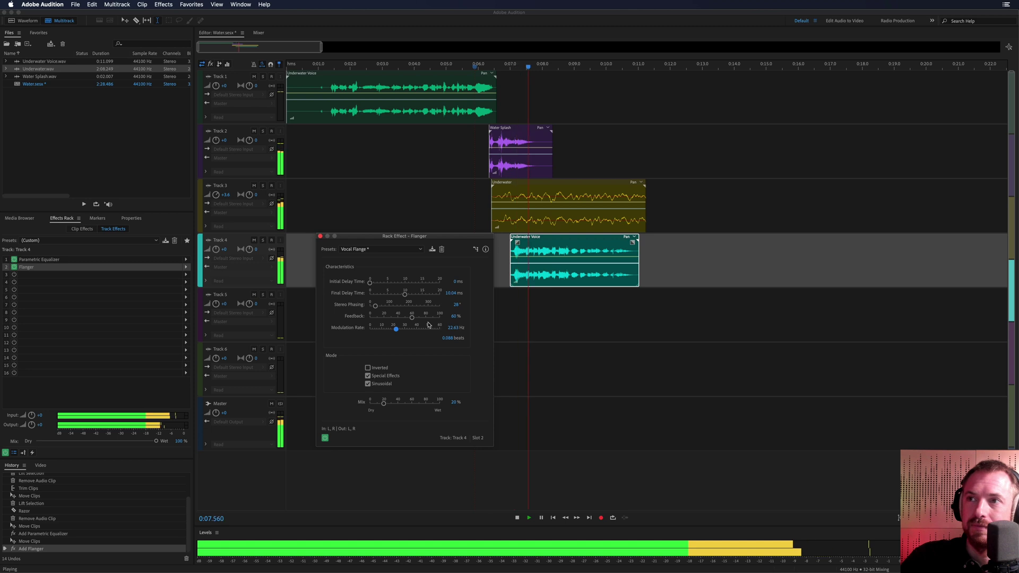
key("space")
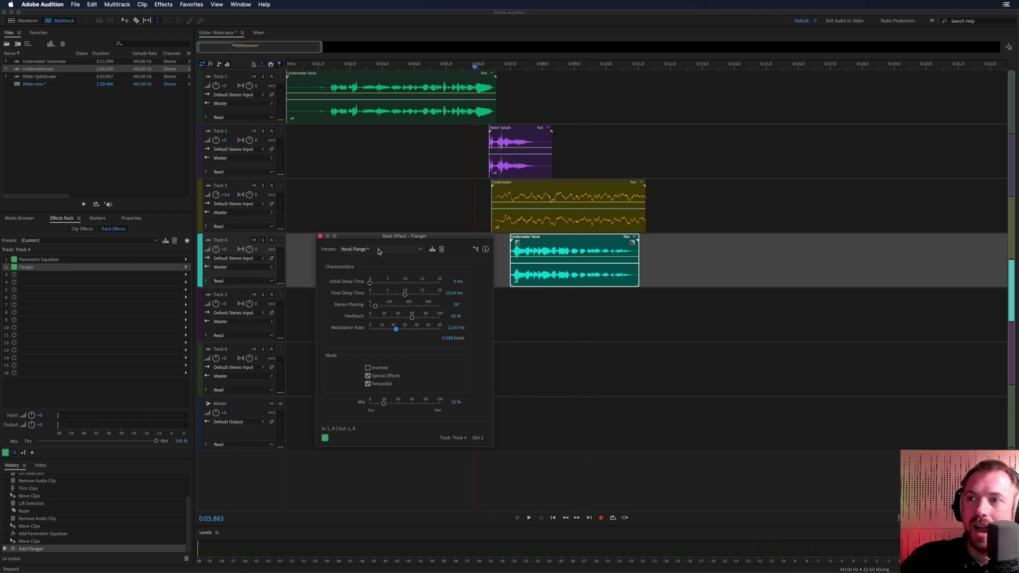
left_click(379, 250)
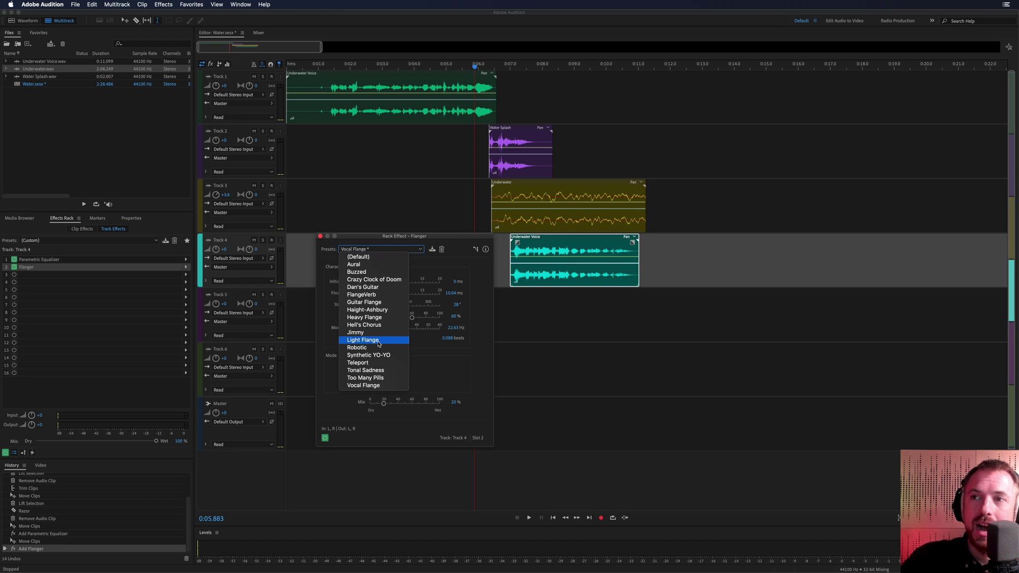
Audition the FlangeVerb and Buzzed Flanger presets
left_click(378, 295)
key("space")
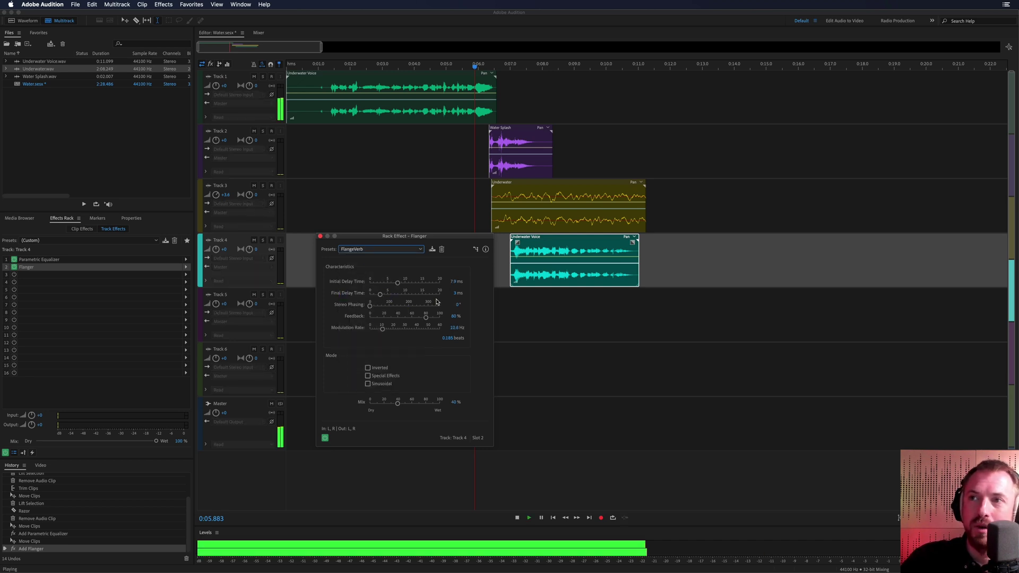
key("space")
left_click(381, 250)
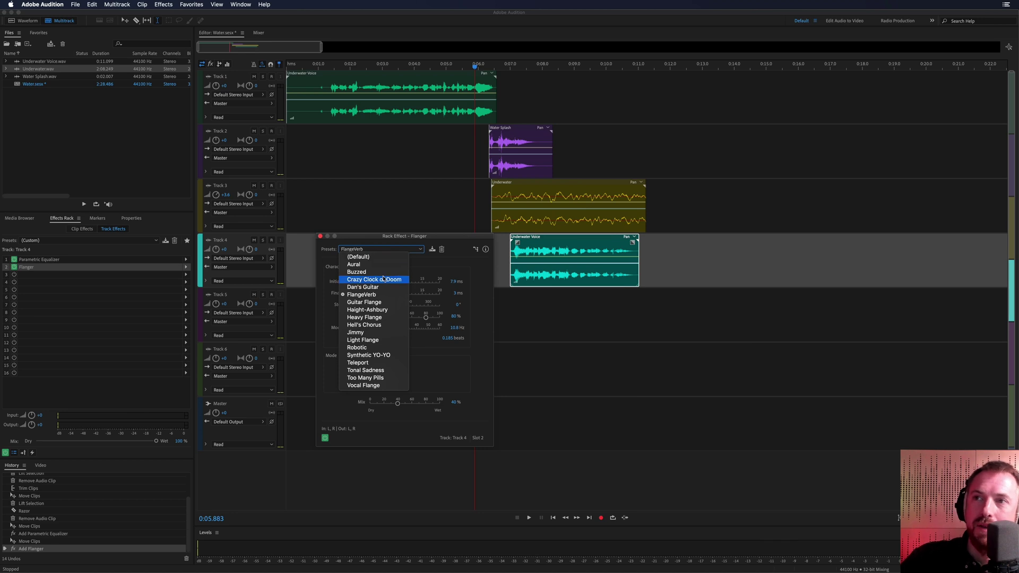
left_click(366, 272)
key("space")
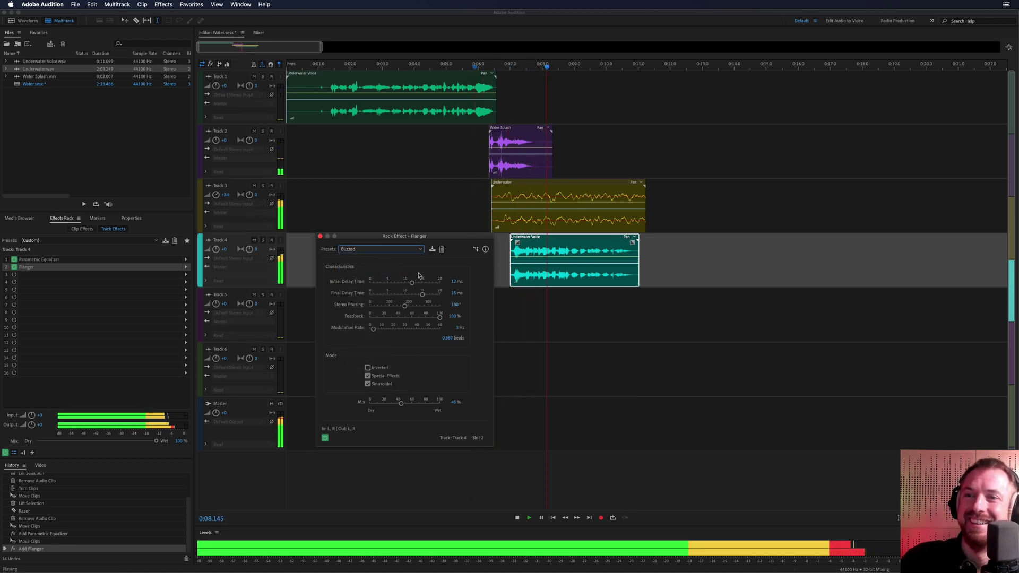
key("space")
Apply the Aural preset with modulation rate about 4.7 Hz and stereo phasing about 231°
left_click(382, 248)
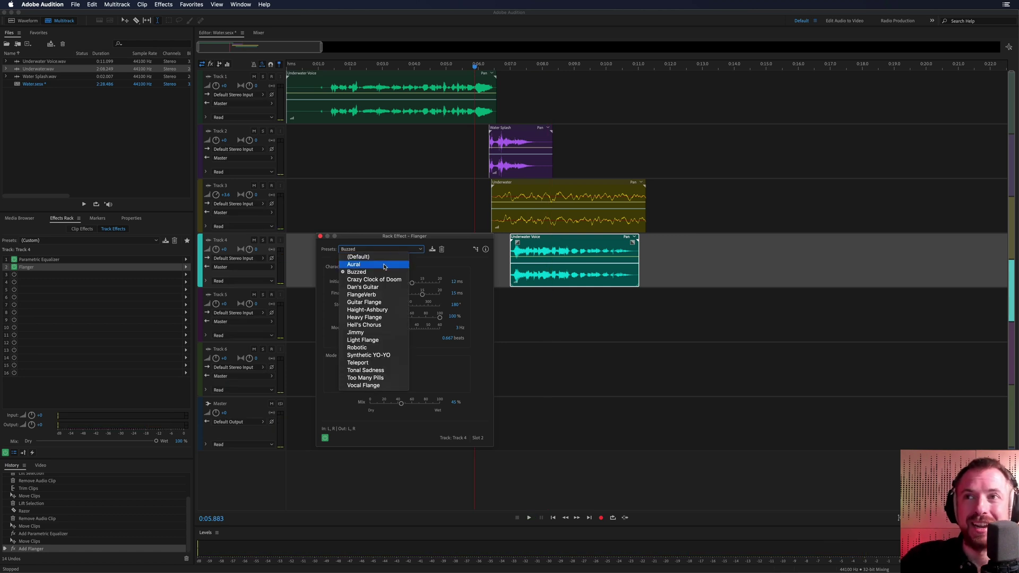
left_click(385, 267)
key("space")
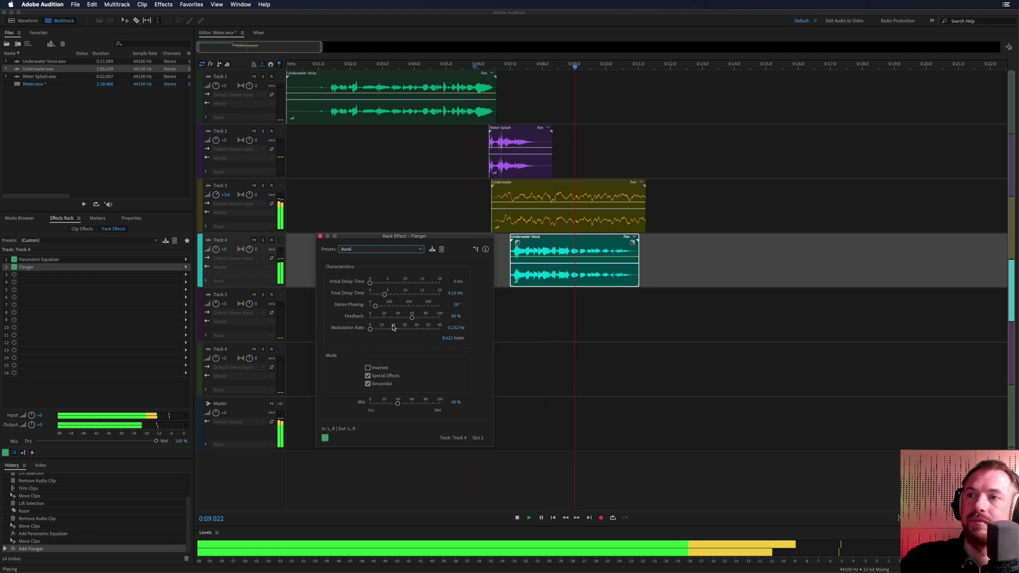
mouse_move(370, 328)
left_mouse_down()
mouse_move(395, 329)
mouse_move(375, 329)
left_mouse_up()
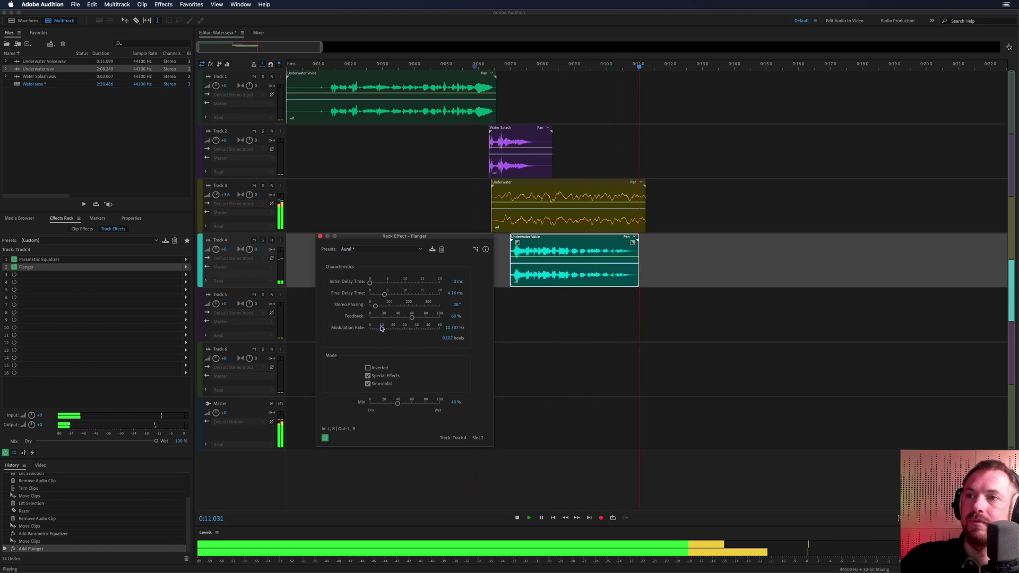
key("space")
key("space")
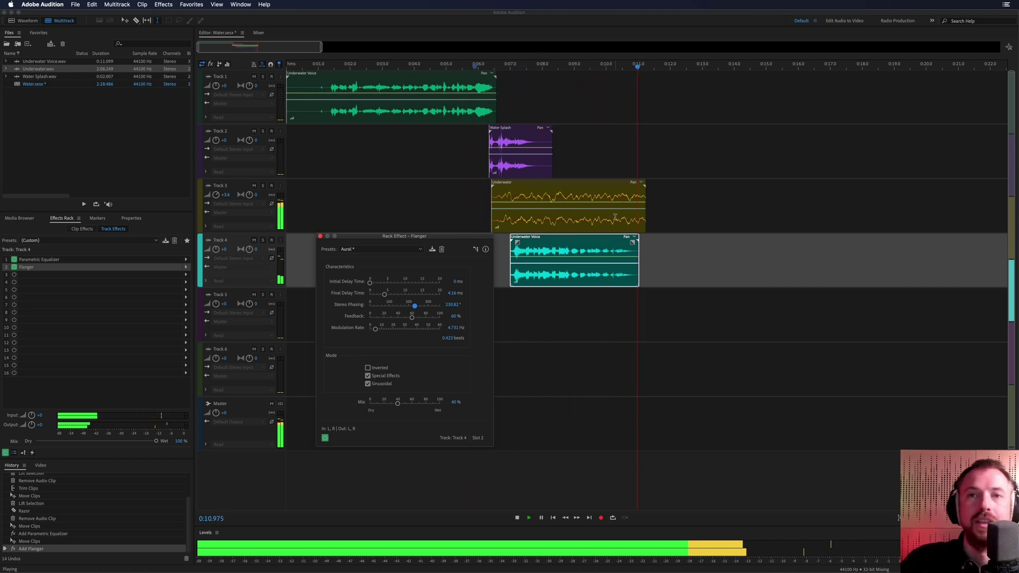
key("space")
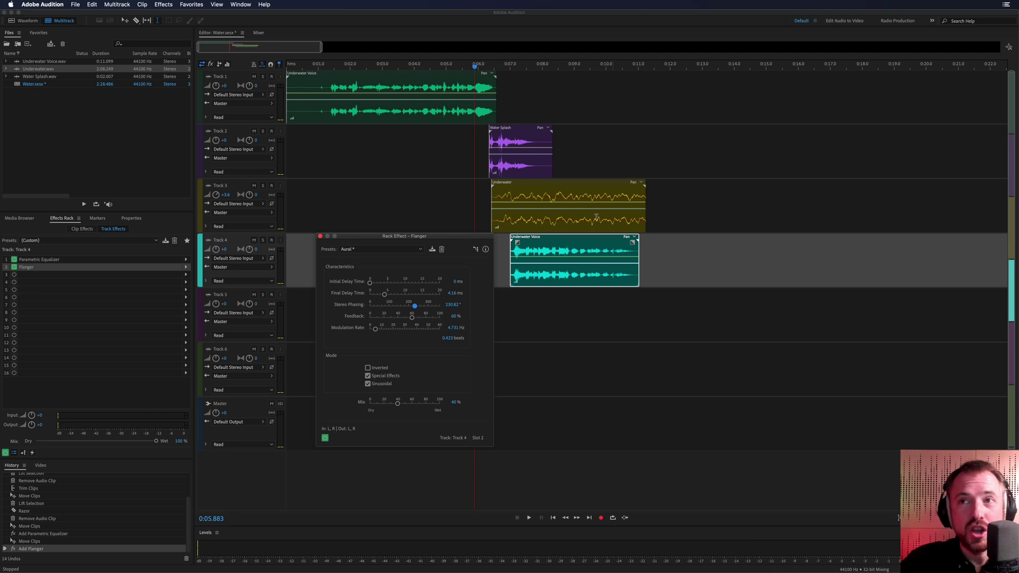
Reopen Track 4's Parametric Equalizer and lower the low-pass cutoff to about 1590 Hz, then preview
double_click(73, 260)
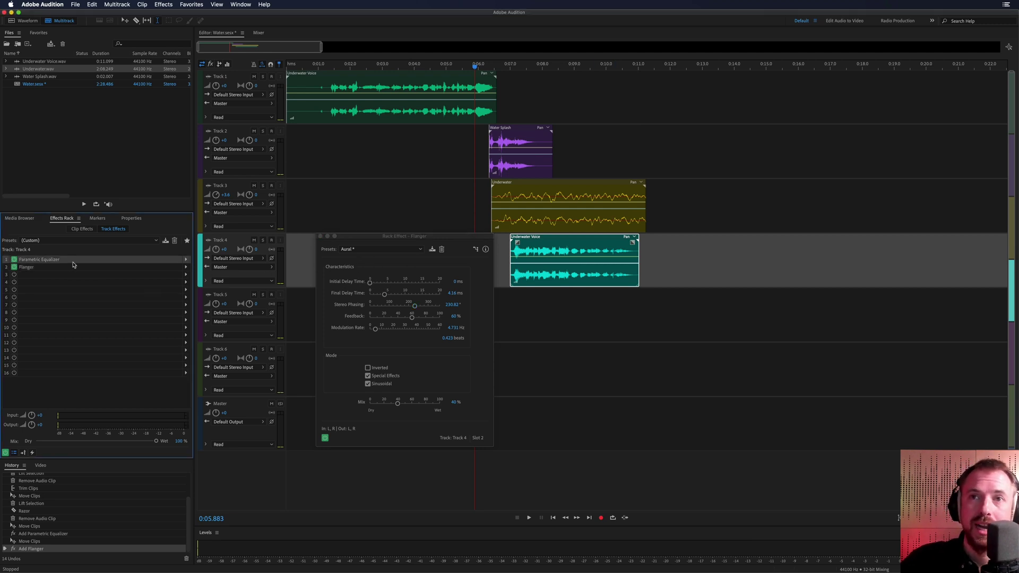
left_click(821, 301)
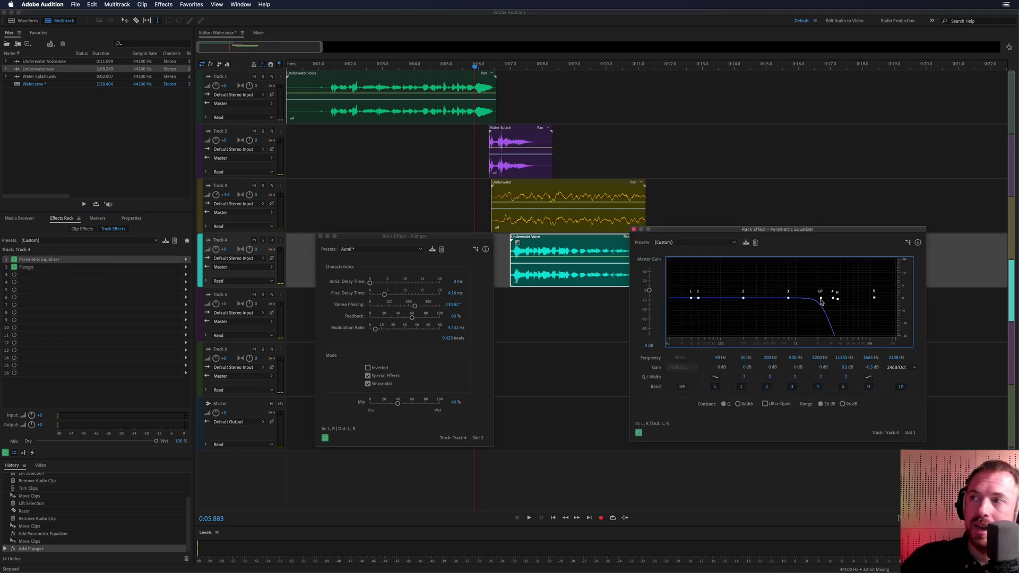
mouse_move(823, 302)
left_mouse_down()
mouse_move(779, 301)
mouse_move(832, 298)
mouse_move(804, 298)
left_mouse_up()
key("space")
key("space")
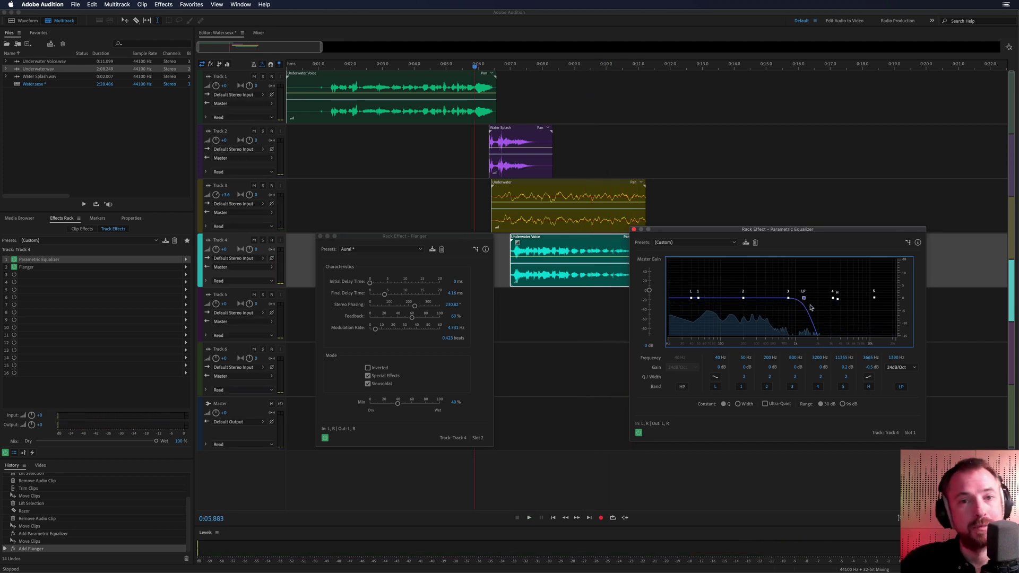